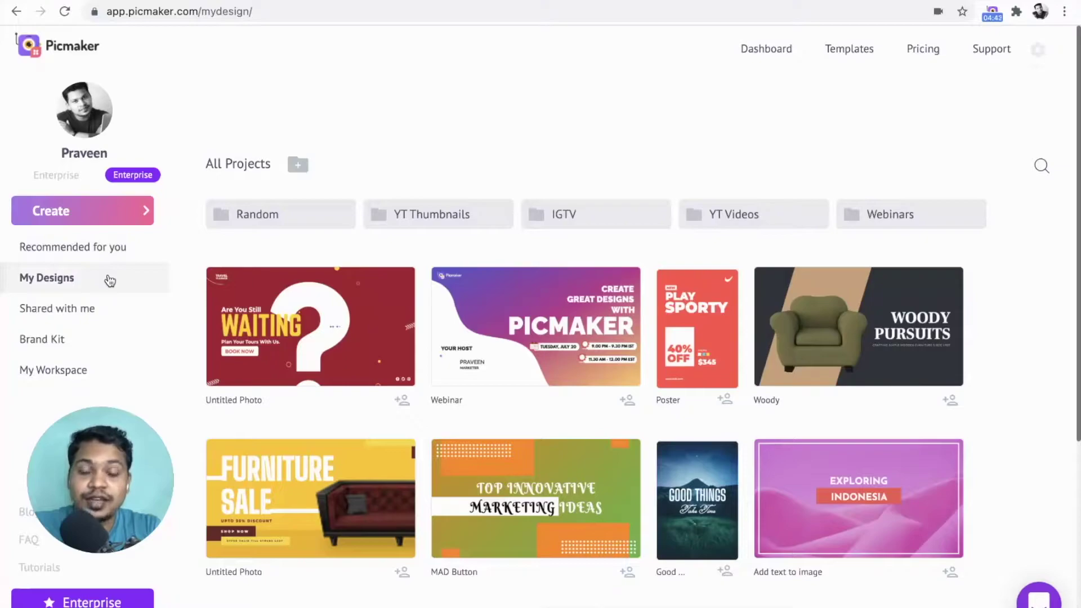
# - Create a 'Bakery' folder in My Designs and drag Untitled Photo into it
pyautogui.click(110, 280)
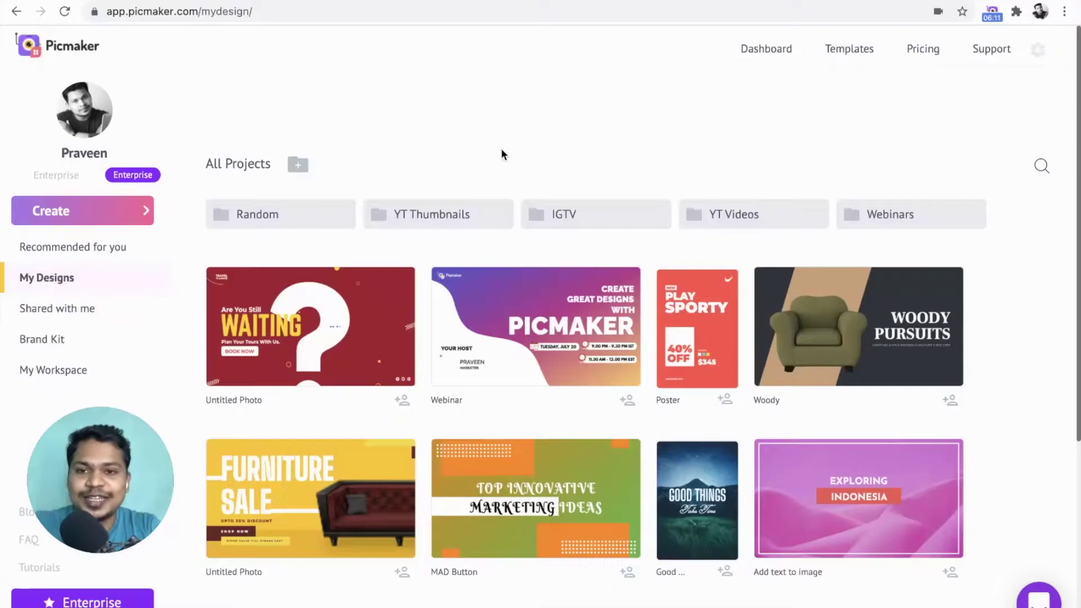
pyautogui.moveTo(753, 214)
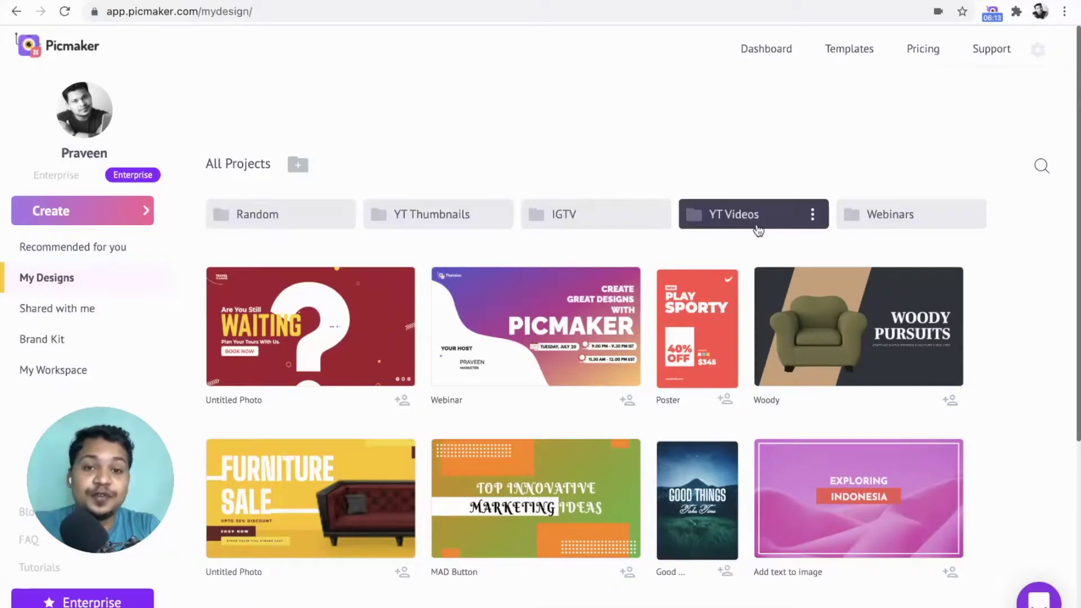
pyautogui.click(302, 167)
pyautogui.write('Ba')
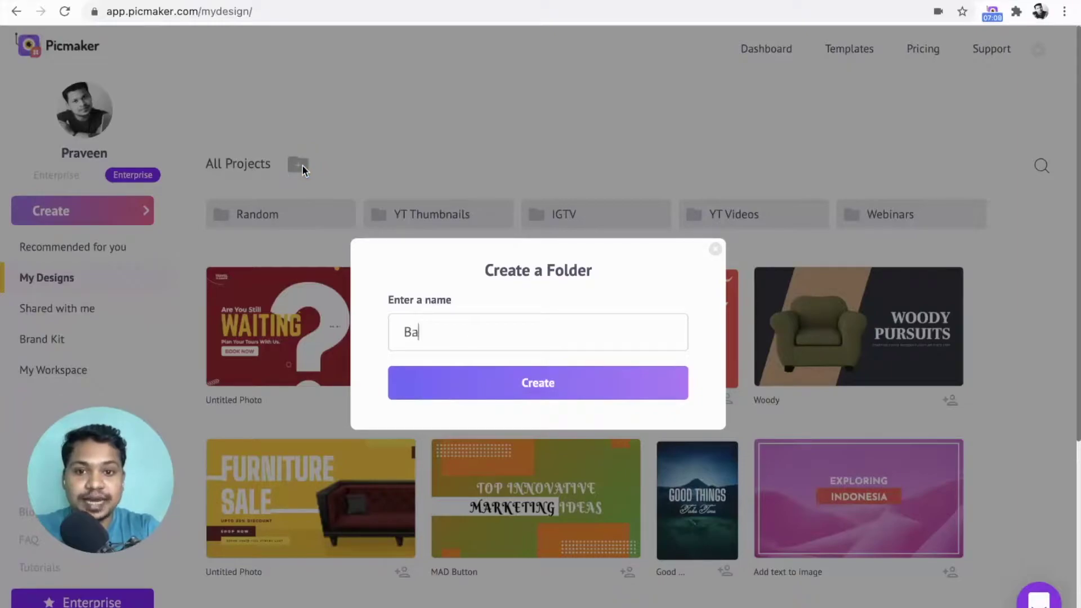
pyautogui.write('kery')
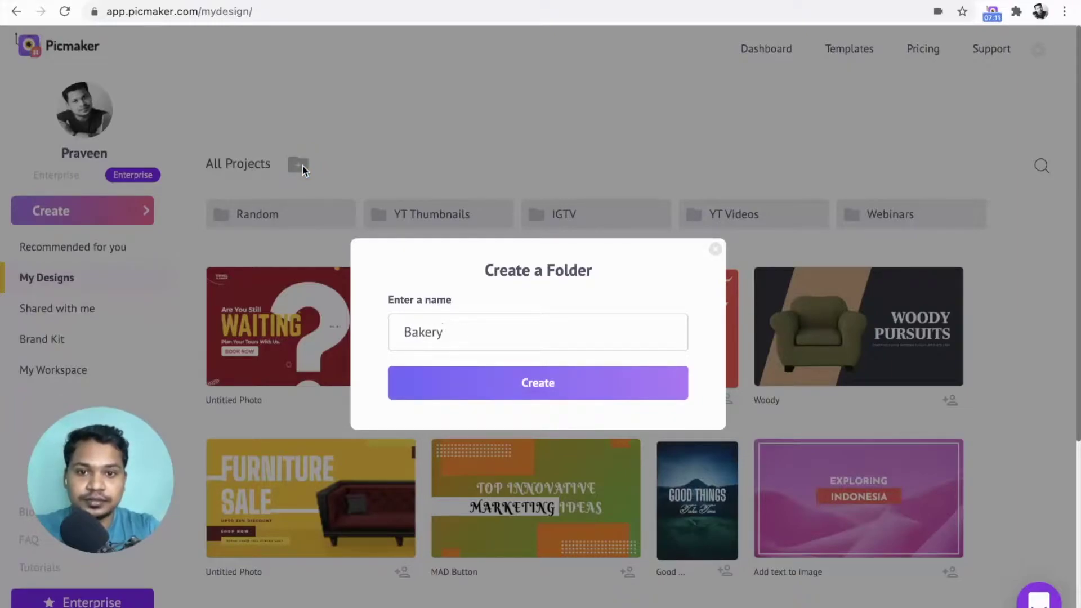
pyautogui.click(479, 386)
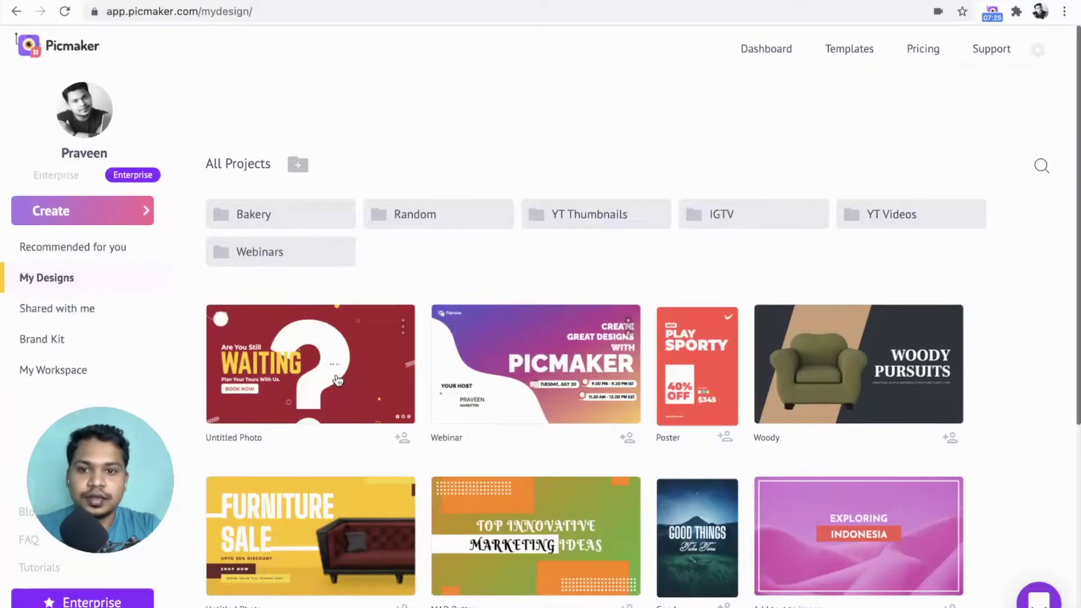
pyautogui.moveTo(337, 381); pyautogui.dragTo(329, 217)
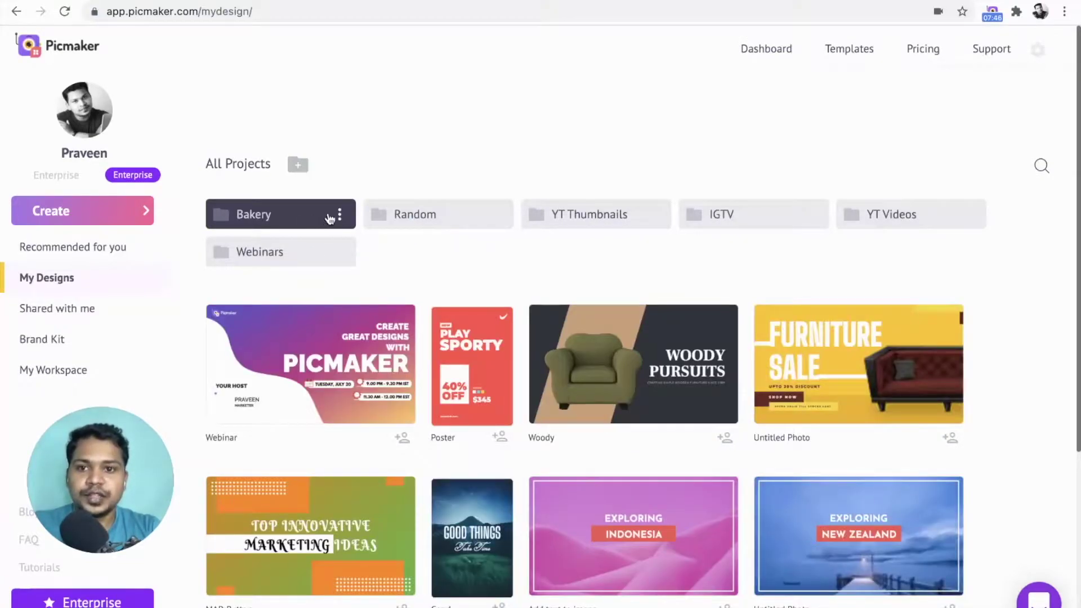
pyautogui.click(338, 215)
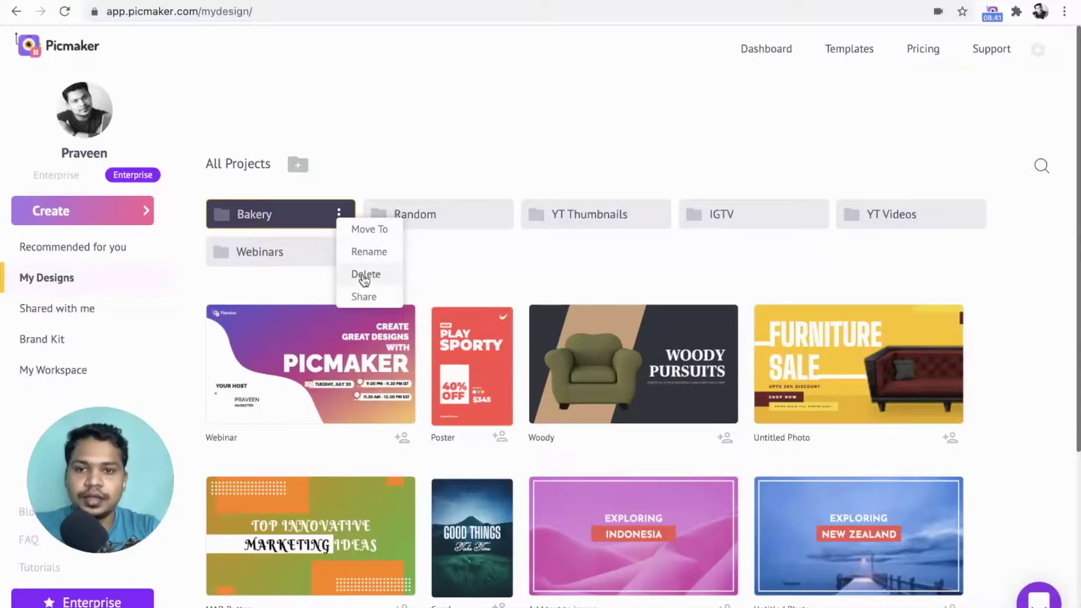
# - Copy the Bakery folder's share link and set its access to Edit link
pyautogui.click(363, 297)
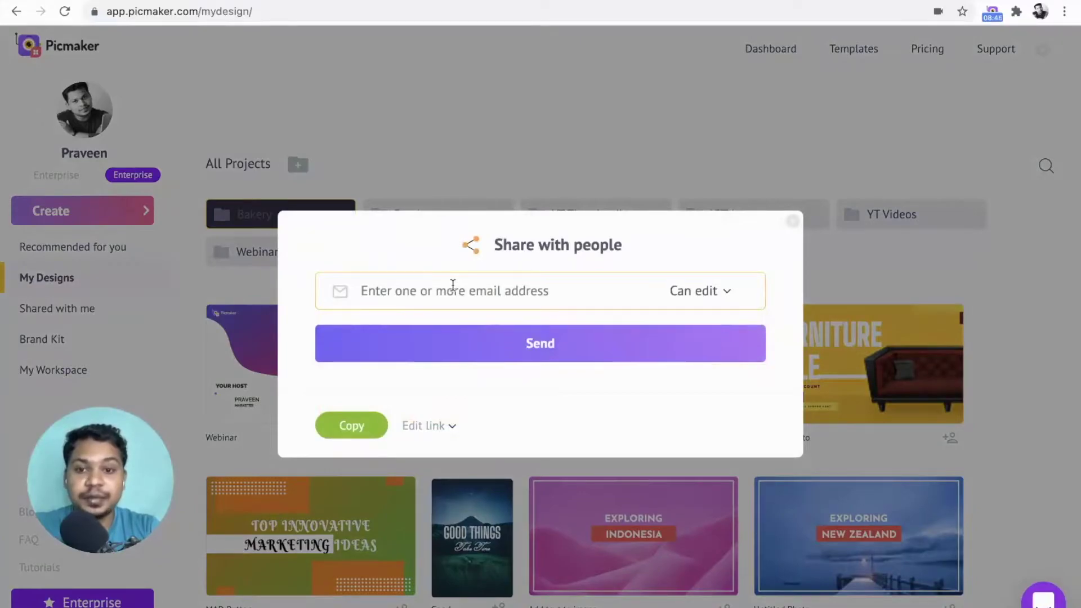
pyautogui.click(372, 436)
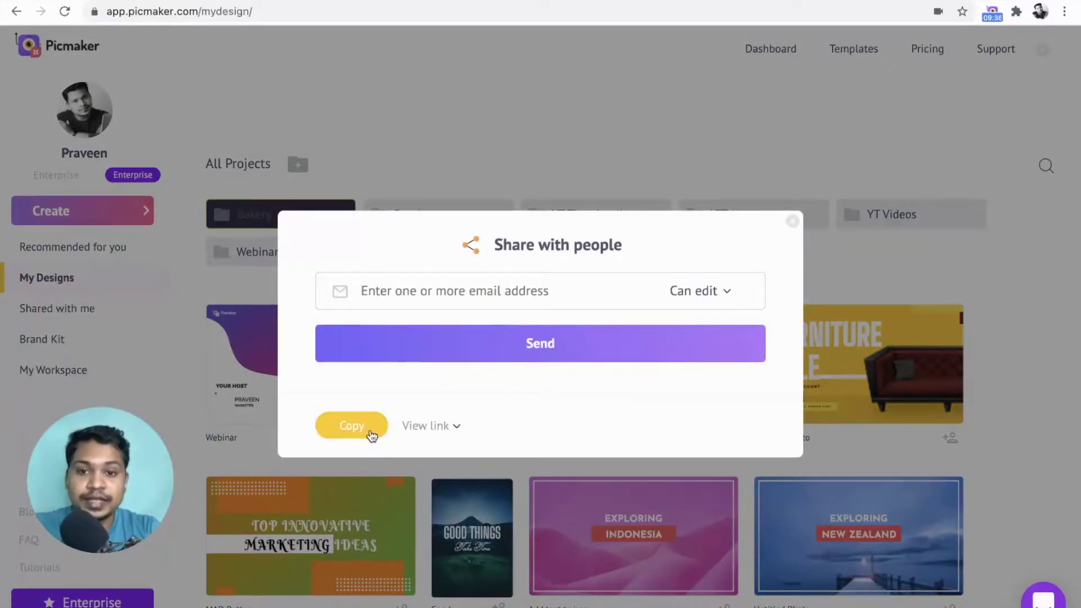
pyautogui.click(423, 426)
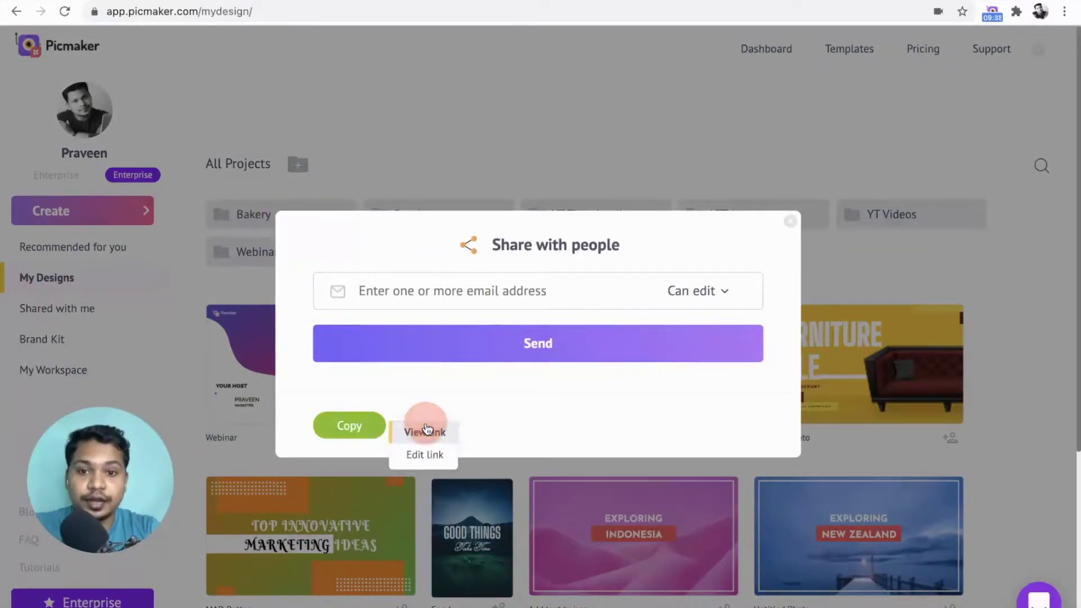
pyautogui.click(425, 454)
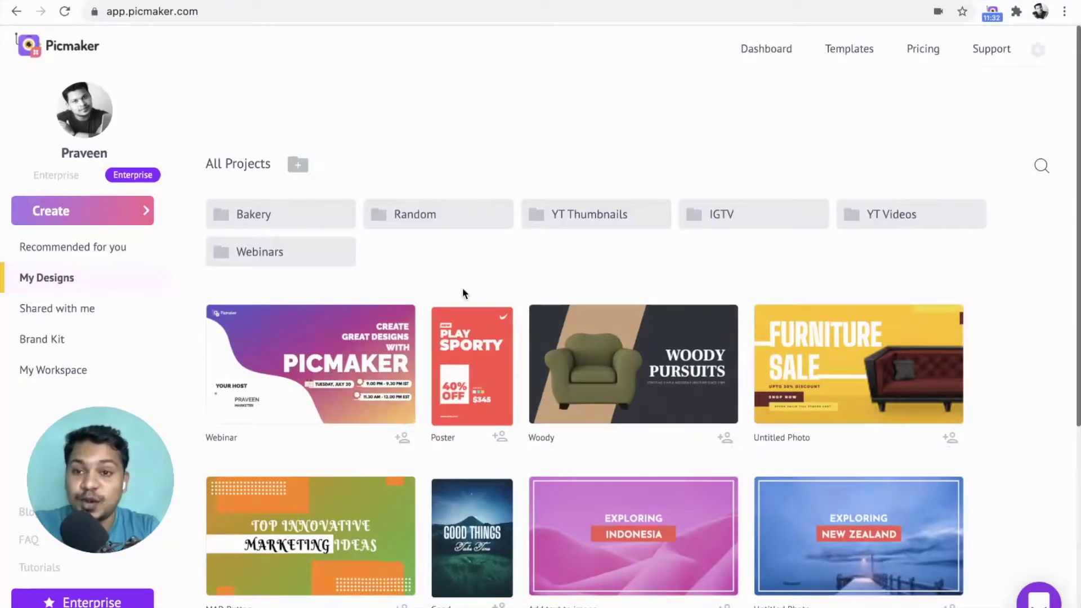
# - Create a 'Sweets' folder inside Bakery and a 'Cakes' folder inside Sweets
pyautogui.click(299, 219)
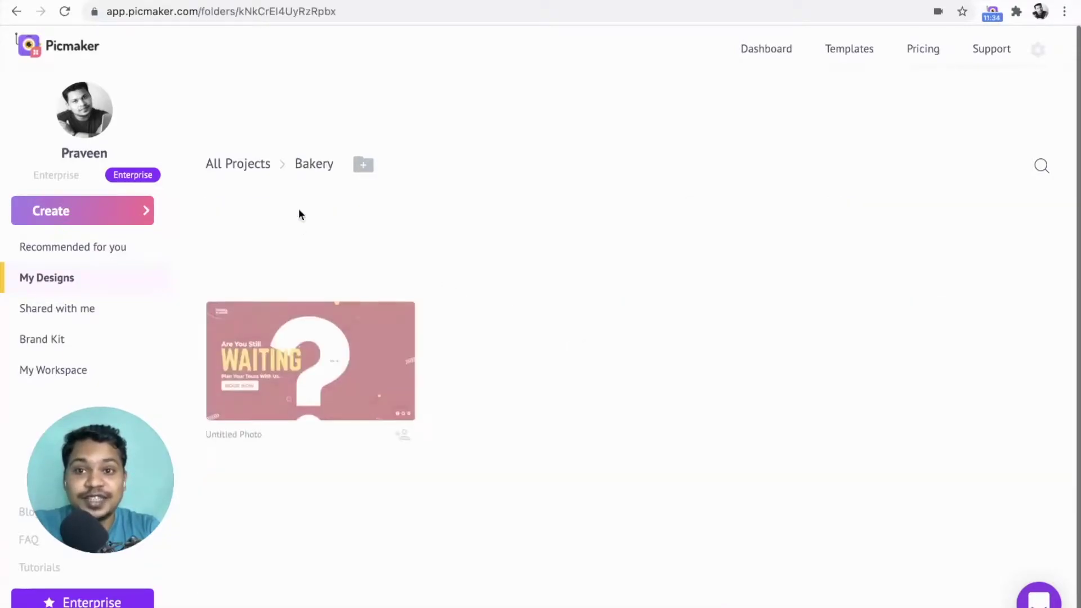
pyautogui.click(363, 165)
pyautogui.write('S')
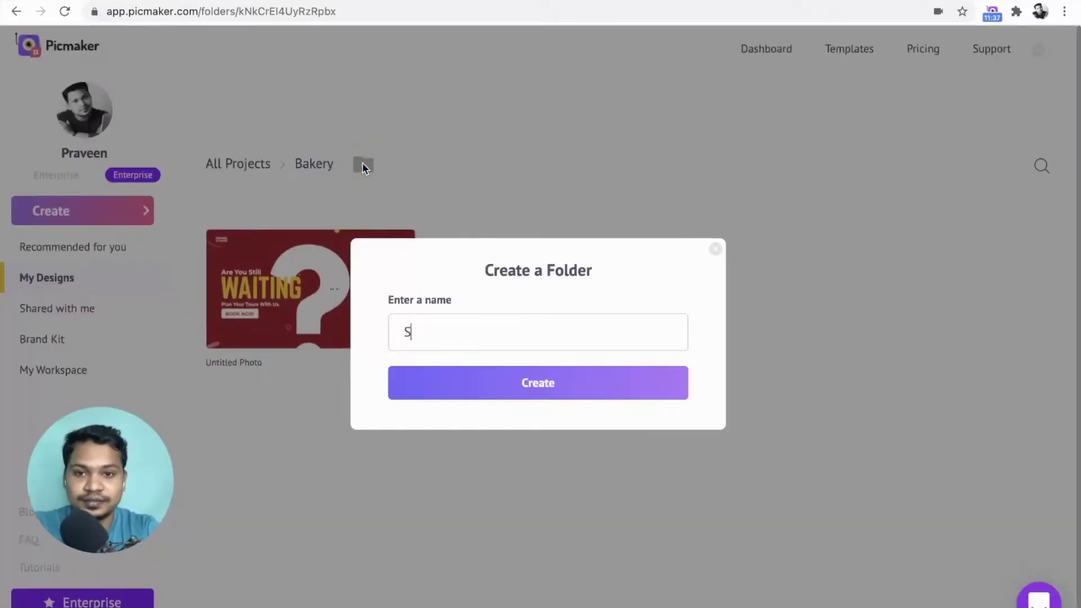
pyautogui.write('weets')
pyautogui.press('Return')
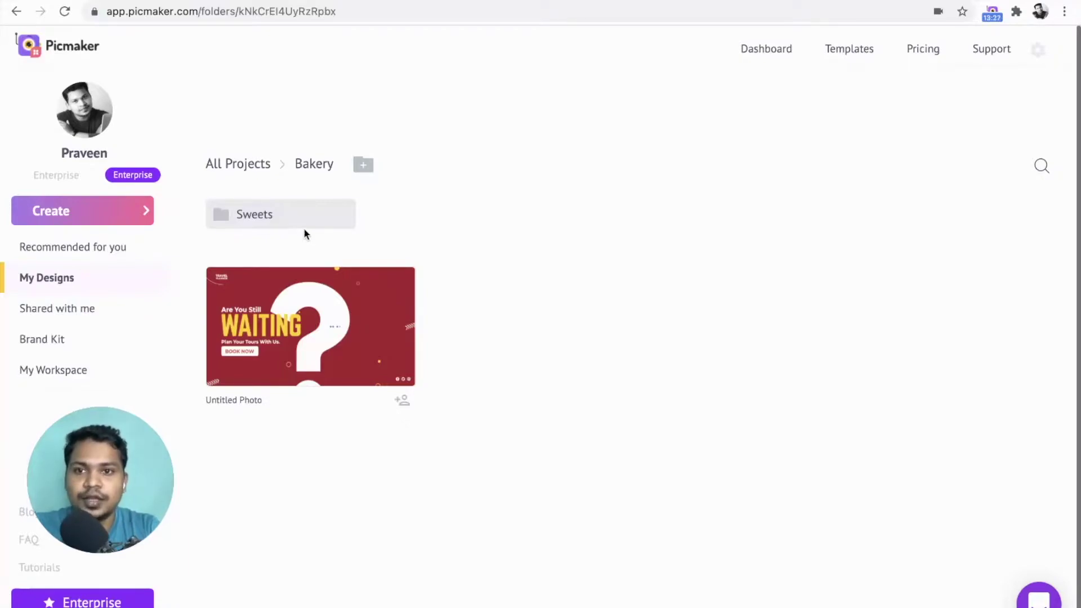
pyautogui.click(299, 222)
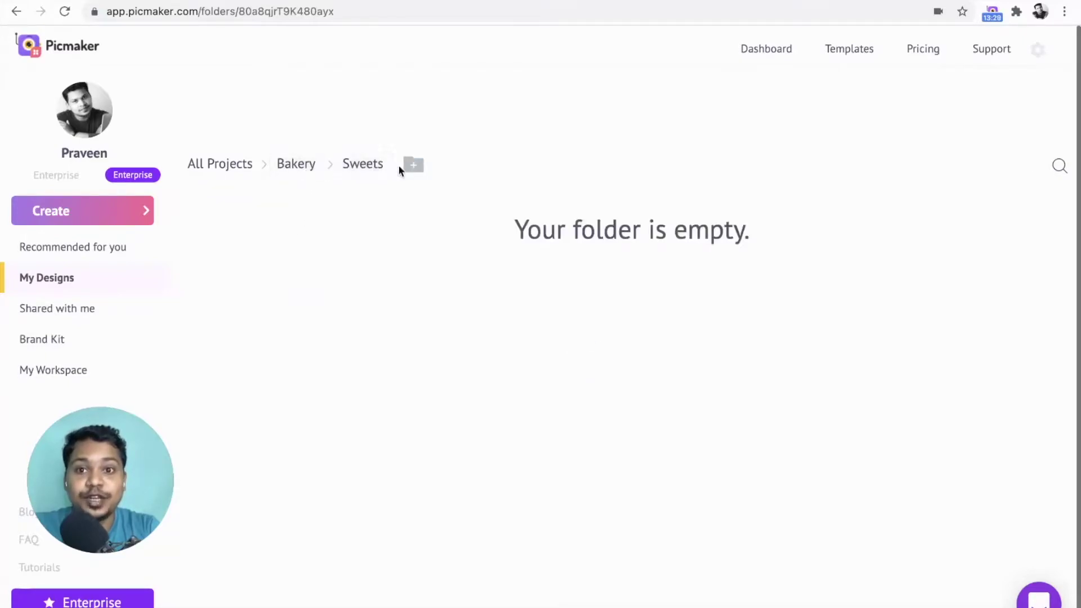
pyautogui.click(409, 166)
pyautogui.write('C')
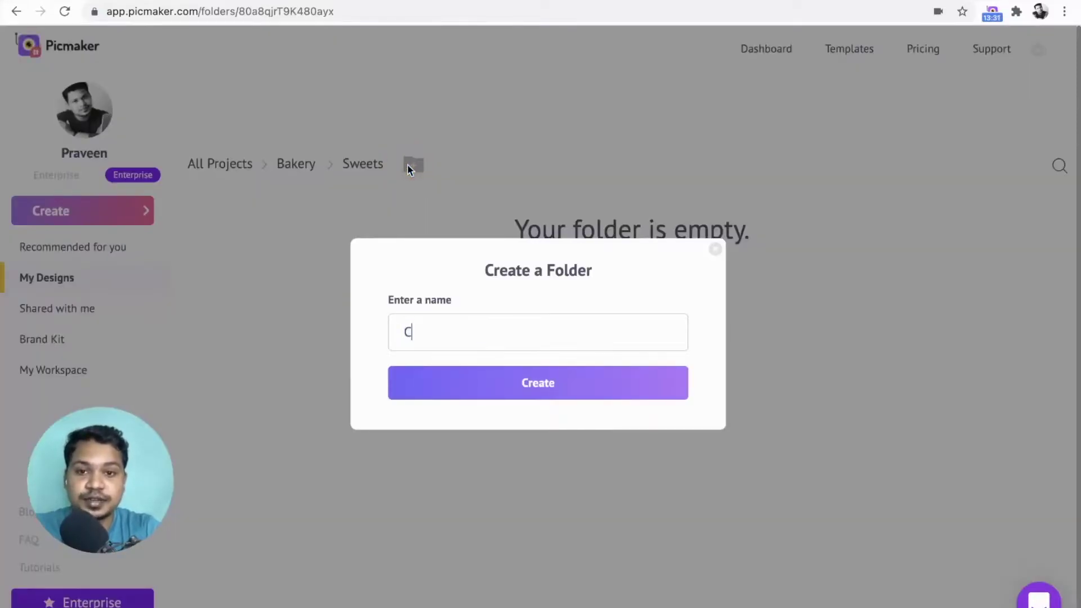
pyautogui.write('akes')
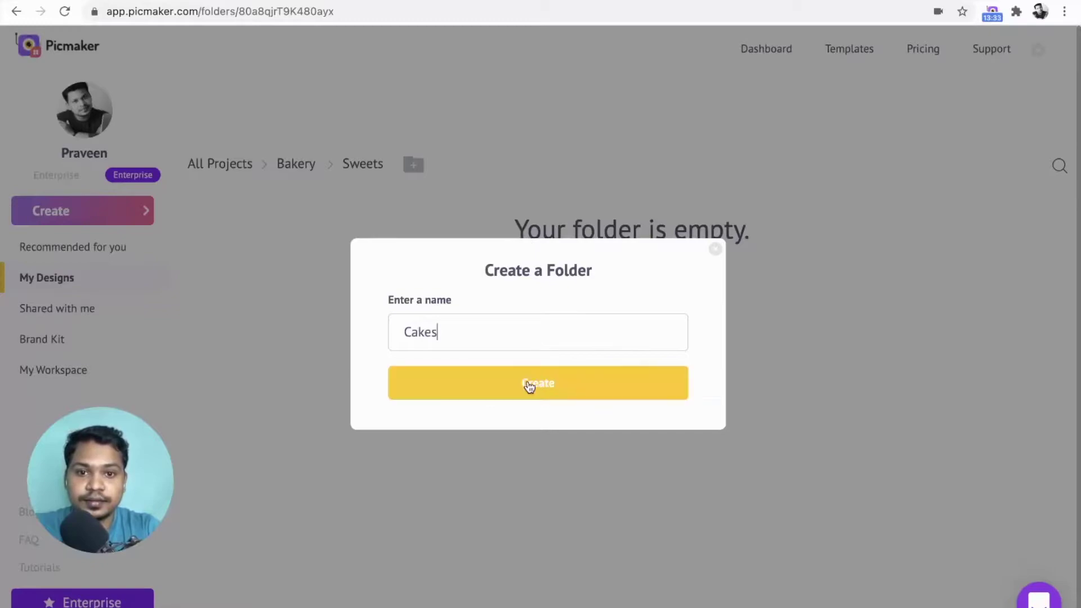
pyautogui.click(527, 384)
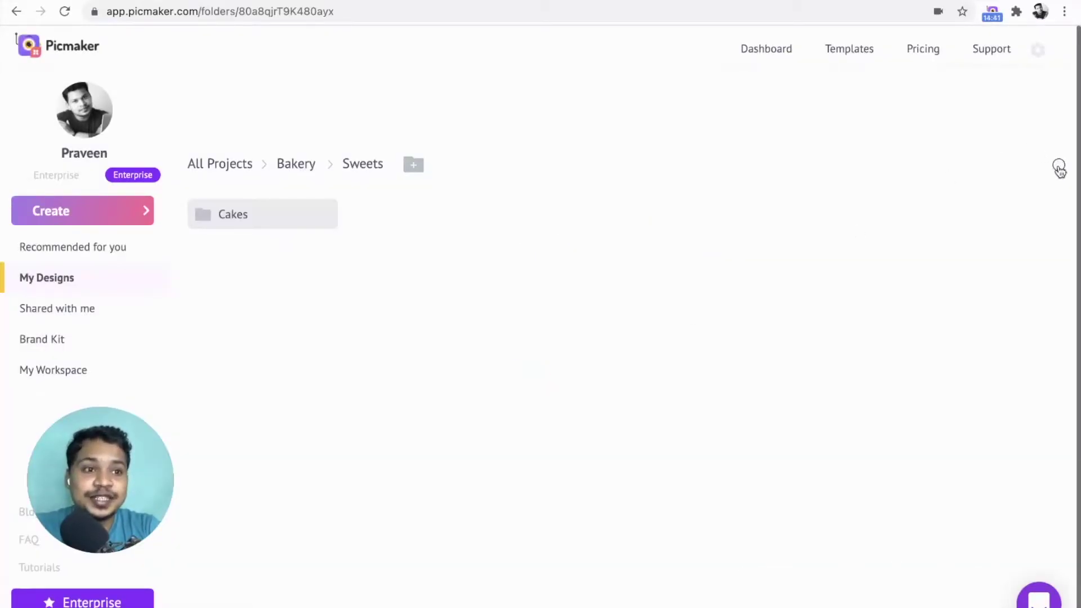
# - Search designs for 'webinar'
pyautogui.click(1059, 166)
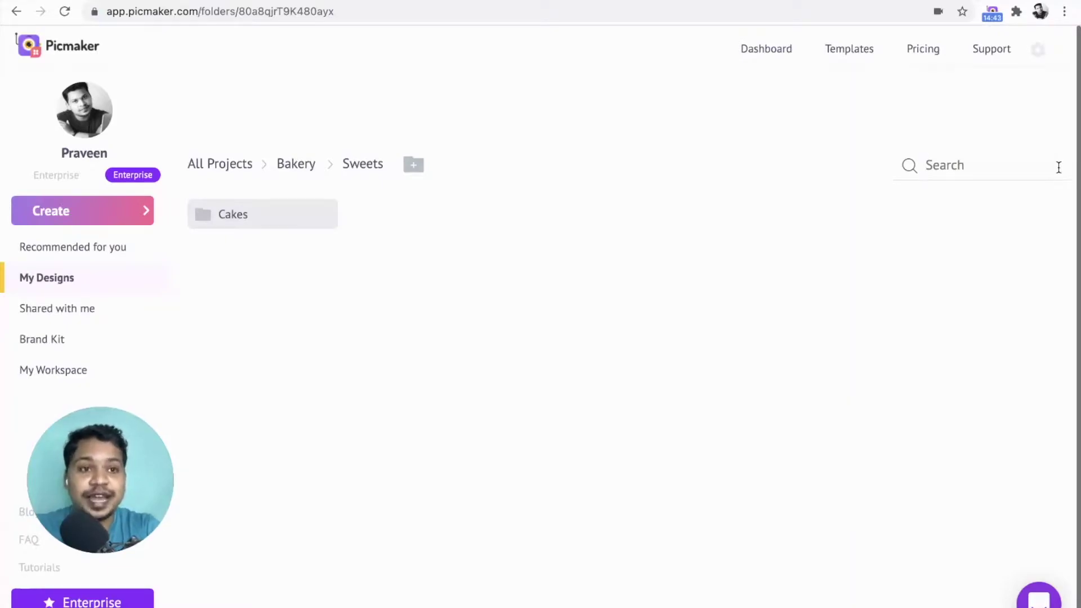
pyautogui.write('webinar')
pyautogui.press('Return')
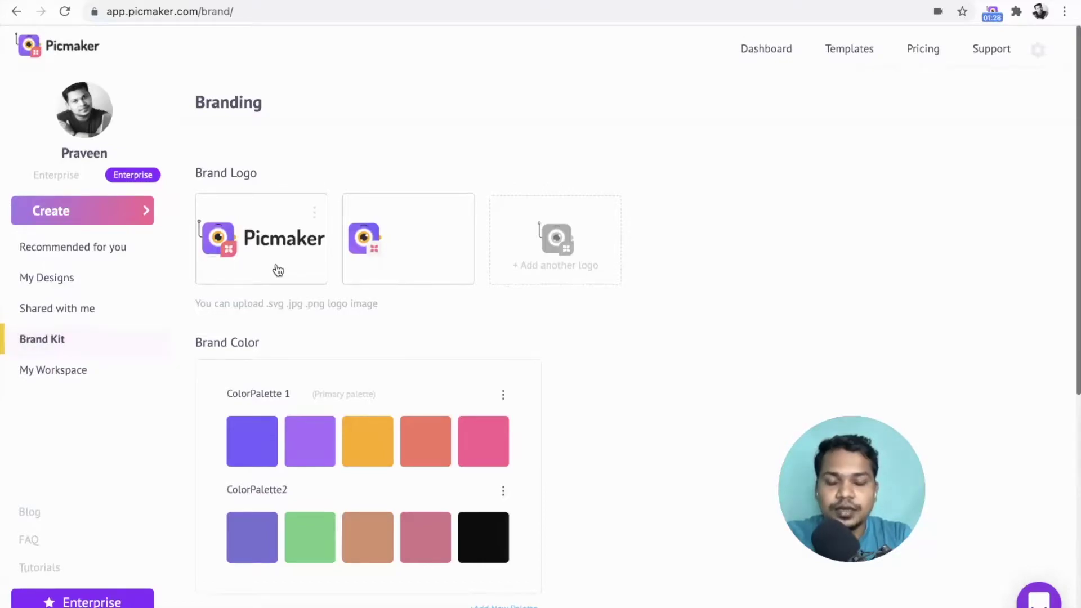
# - Scroll through the Brand Kit's logos, colour palettes, fonts and templates
pyautogui.scroll(-1, 425, 268)
pyautogui.scroll(-2, 425, 267)
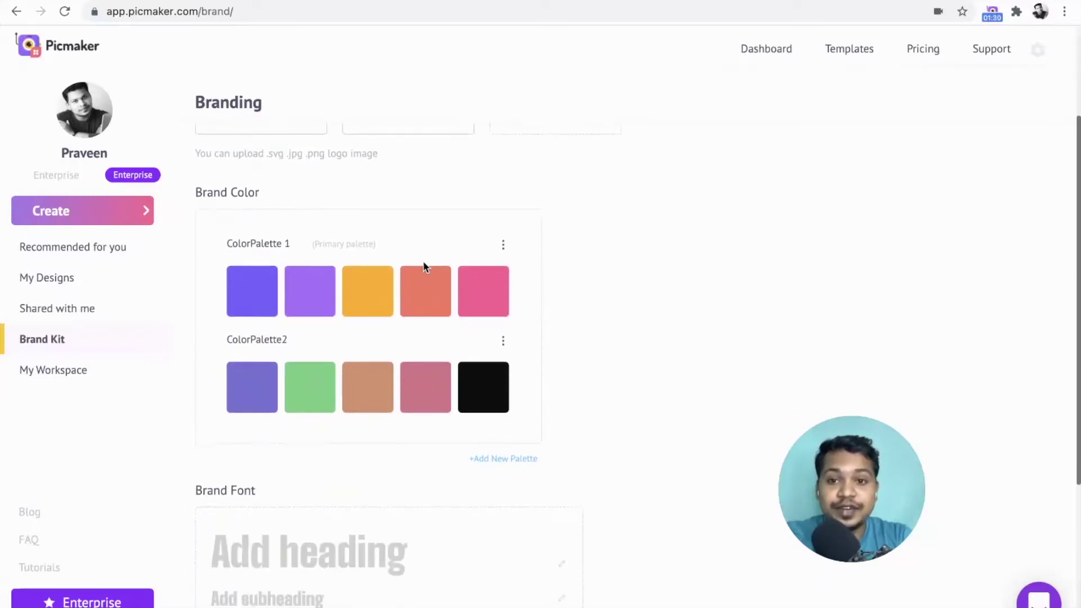
pyautogui.scroll(-1, 423, 261)
pyautogui.scroll(-2, 423, 261)
pyautogui.scroll(-1, 423, 264)
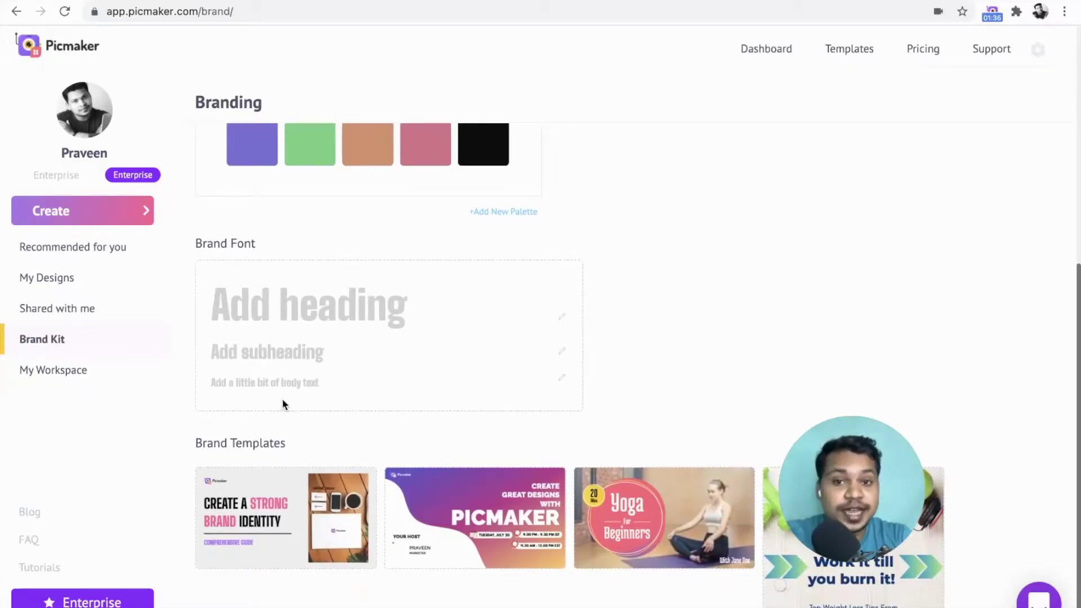
pyautogui.scroll(-1, 284, 402)
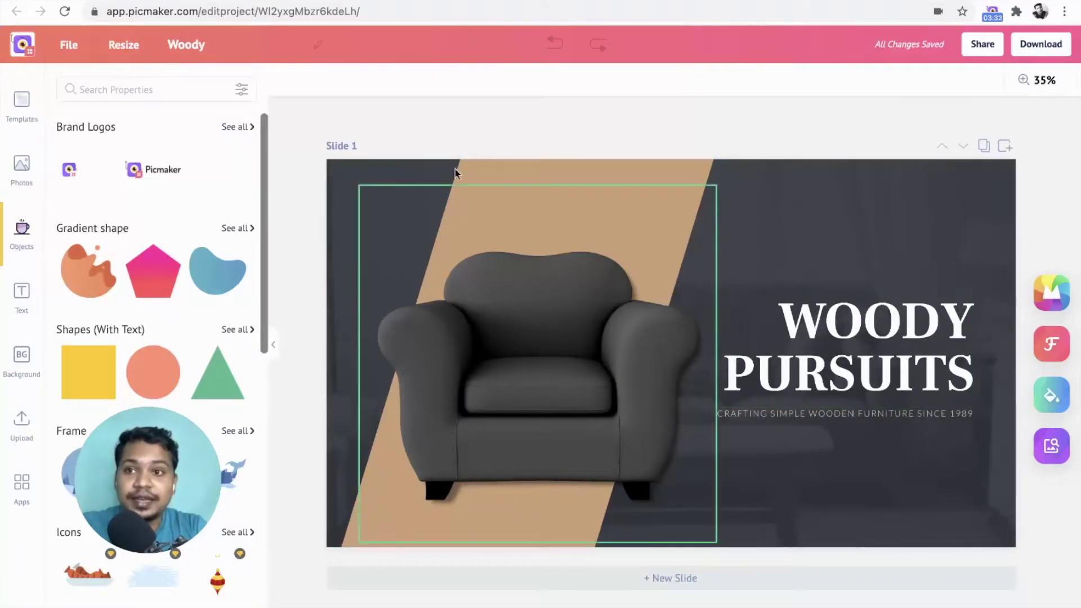
# - Save the Woody design as a brand template and select its WOODY PURSUITS title for recolouring
pyautogui.click(68, 48)
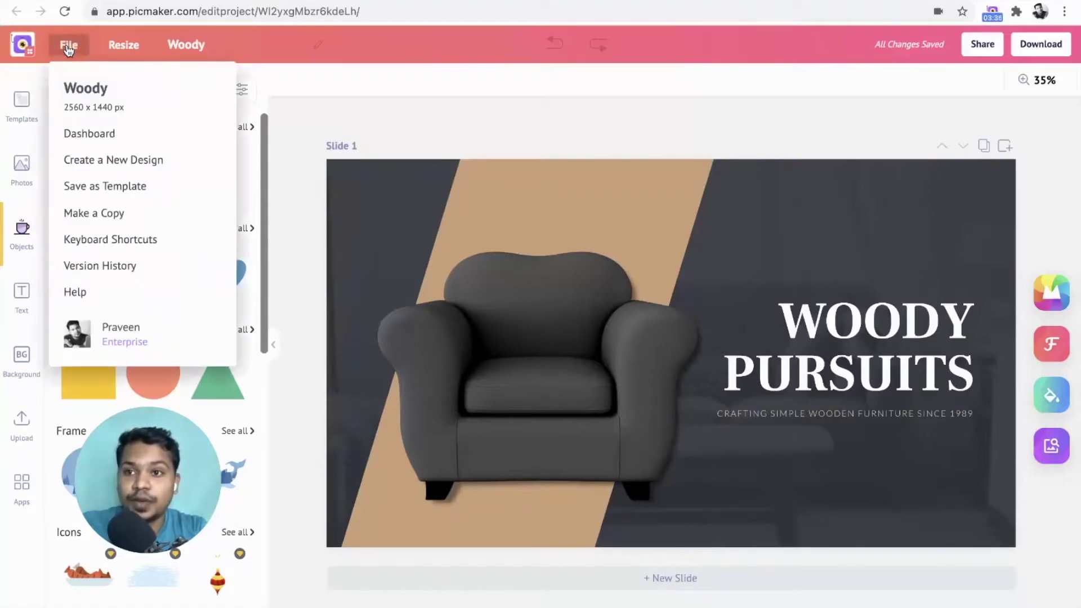
pyautogui.click(117, 194)
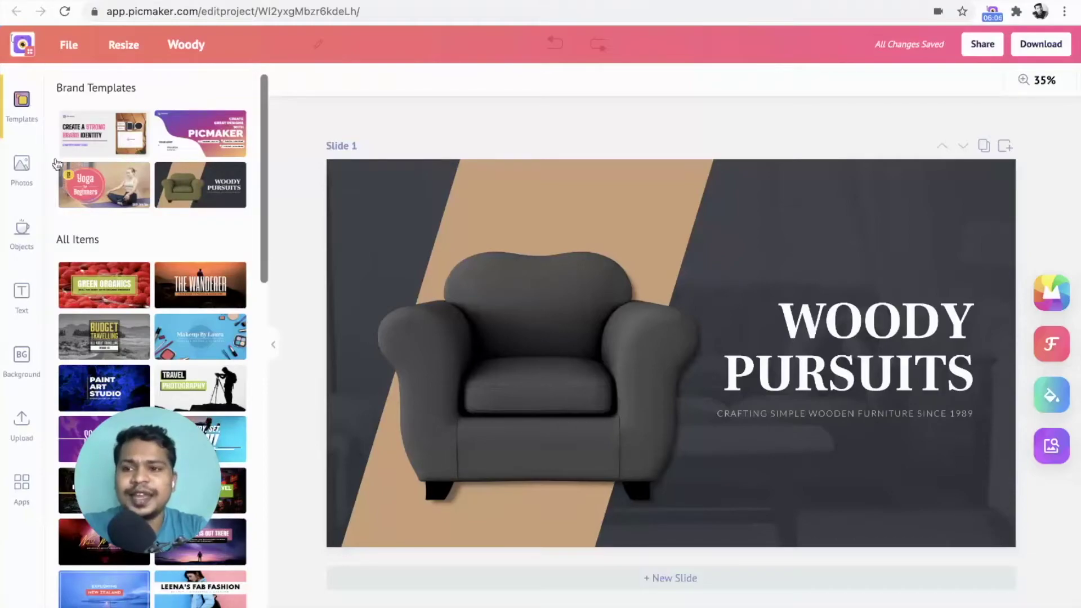
pyautogui.click(22, 233)
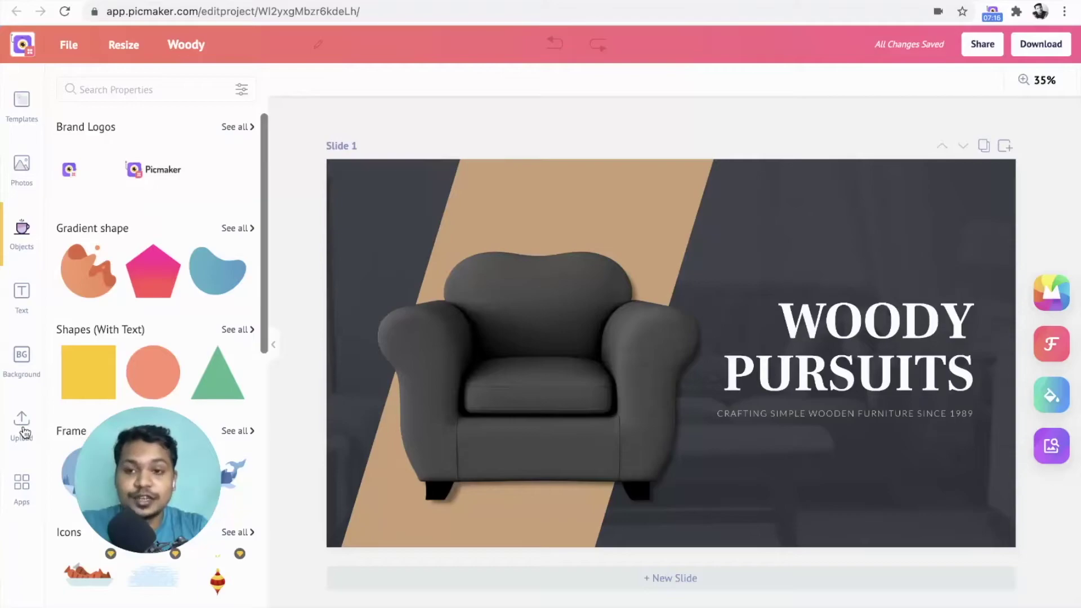
pyautogui.click(799, 295)
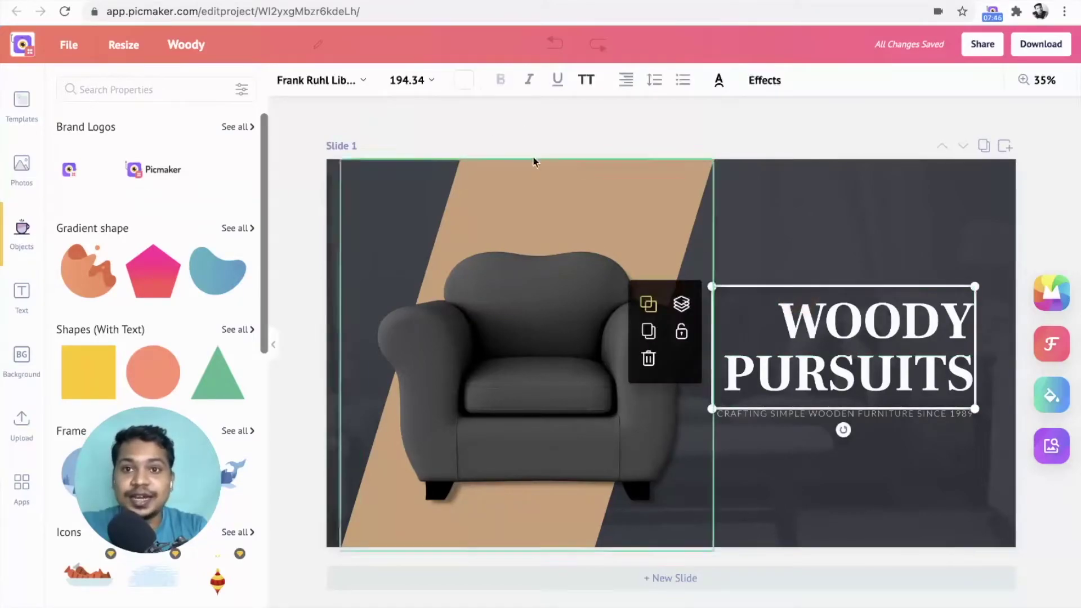
pyautogui.click(464, 80)
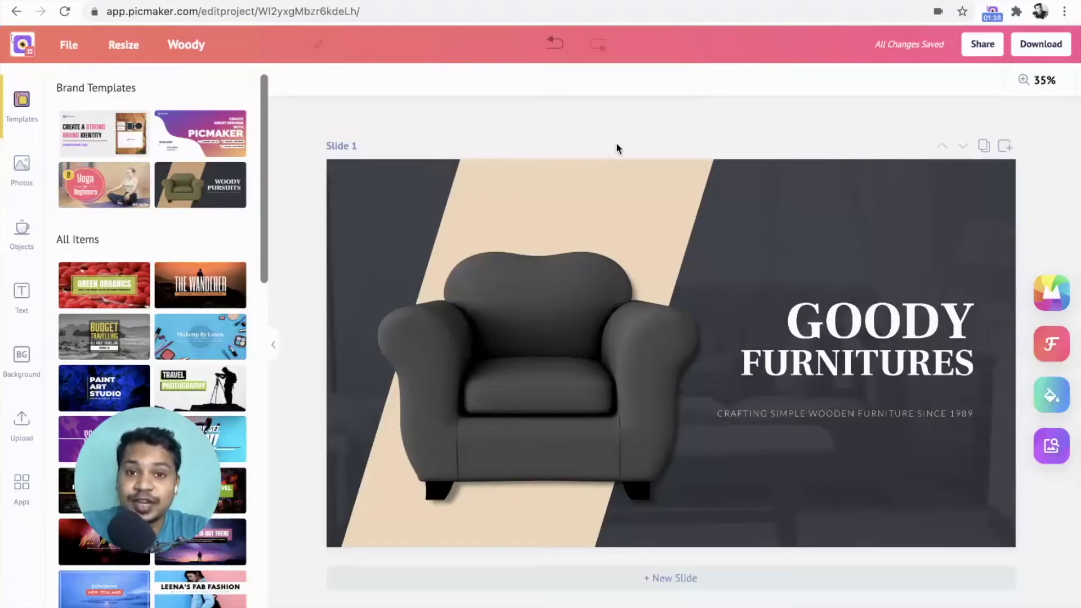
# - Restore the August 26, 2021, 04:27 PM version from the version history
pyautogui.click(71, 47)
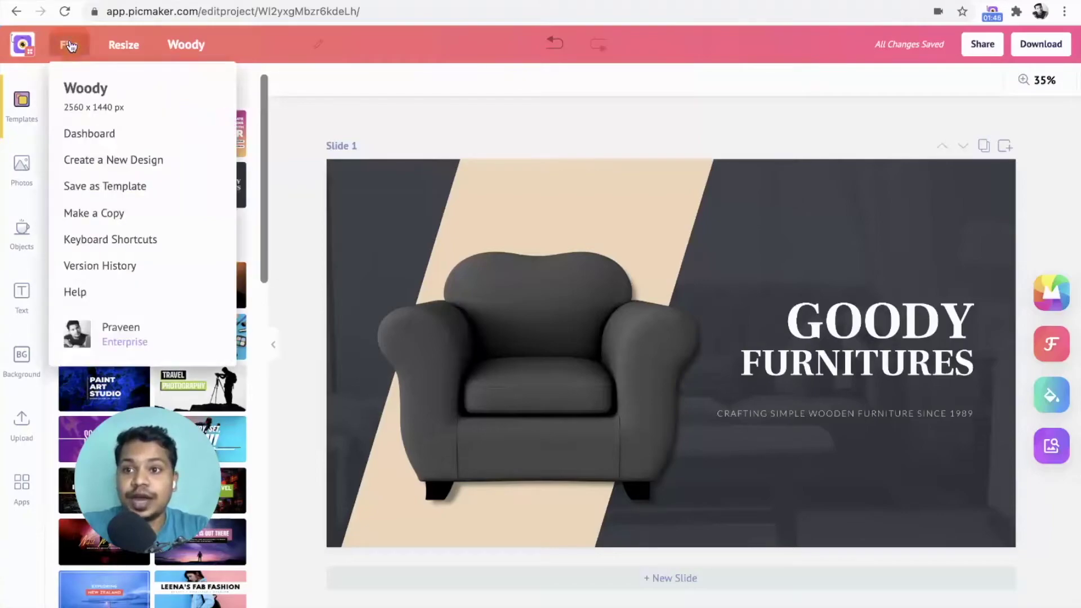
pyautogui.click(97, 265)
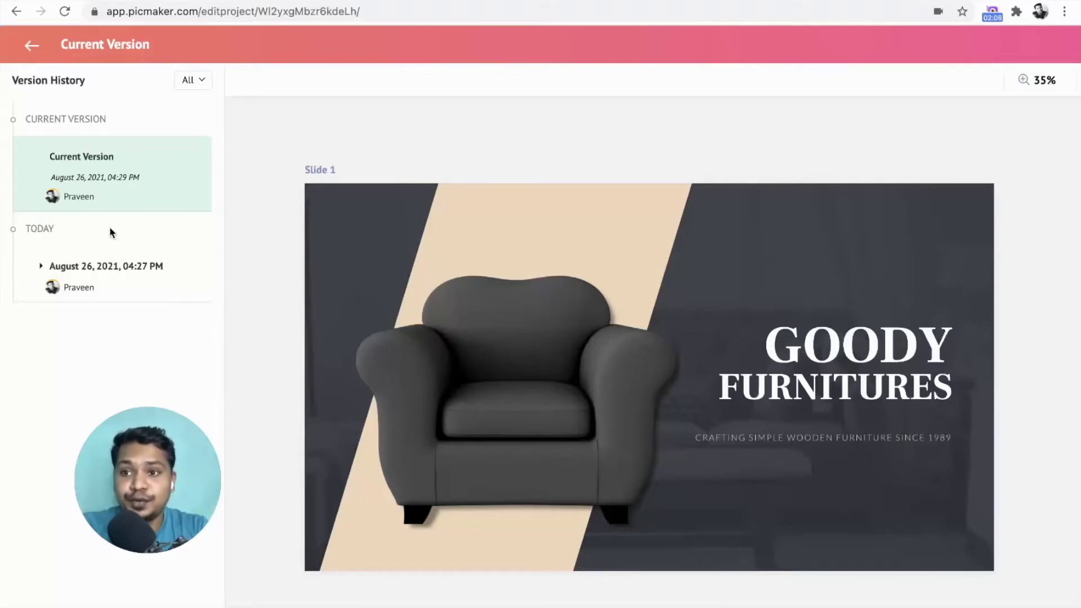
pyautogui.click(101, 260)
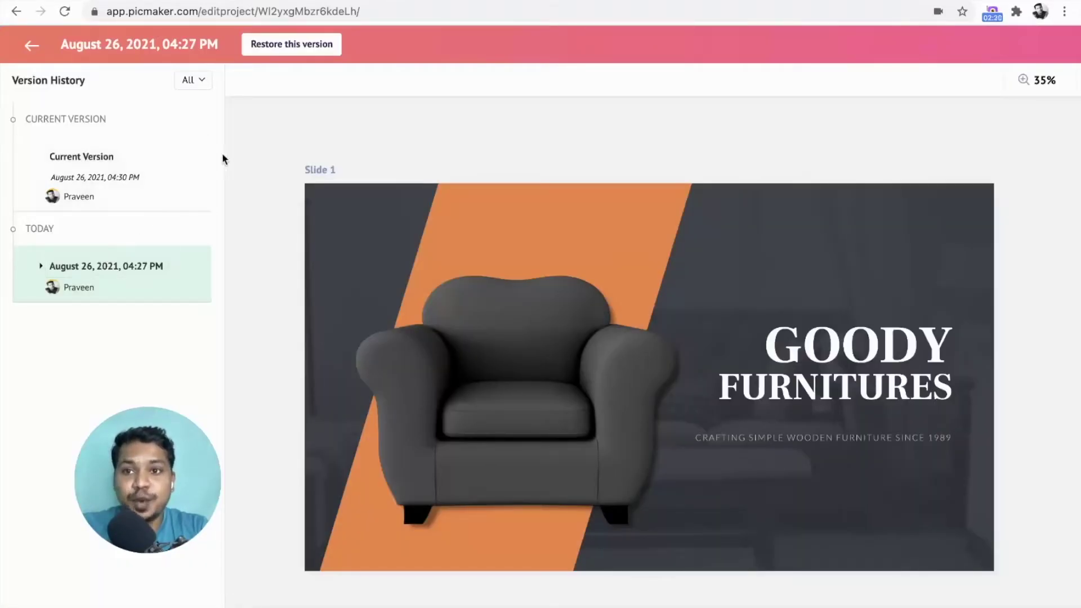
pyautogui.click(289, 43)
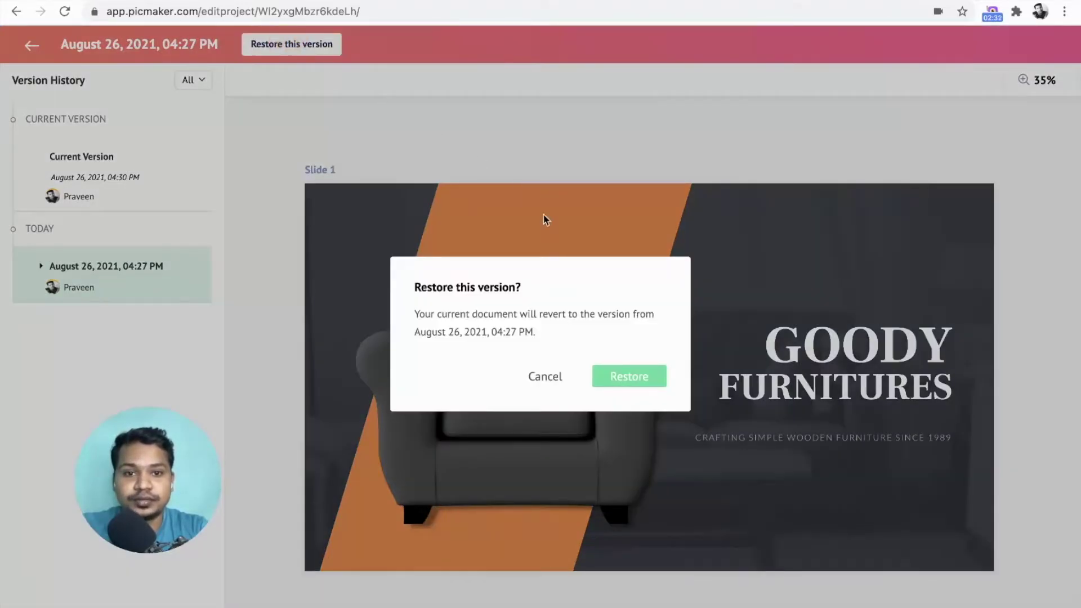
pyautogui.click(616, 375)
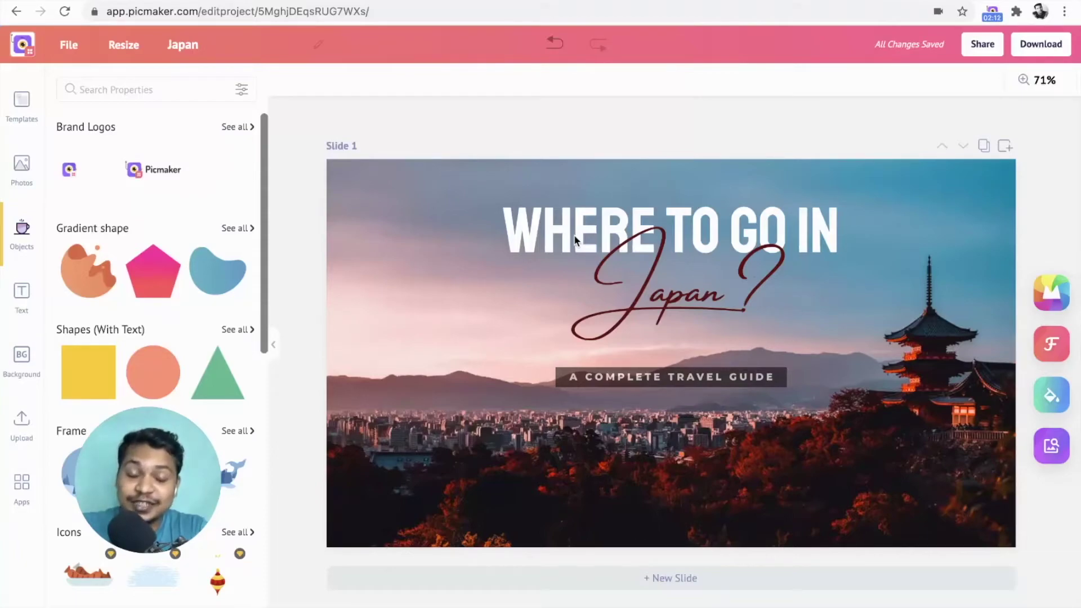
# - Resize the Japan travel design to a Twitter Post
pyautogui.click(132, 50)
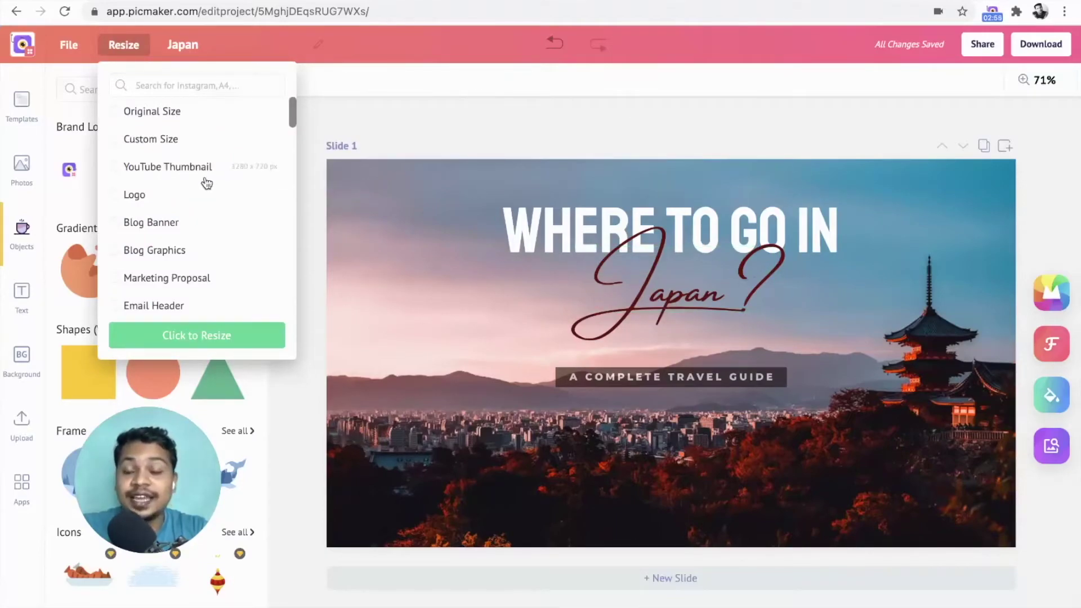
pyautogui.scroll(-5, 203, 181)
pyautogui.scroll(-5, 206, 183)
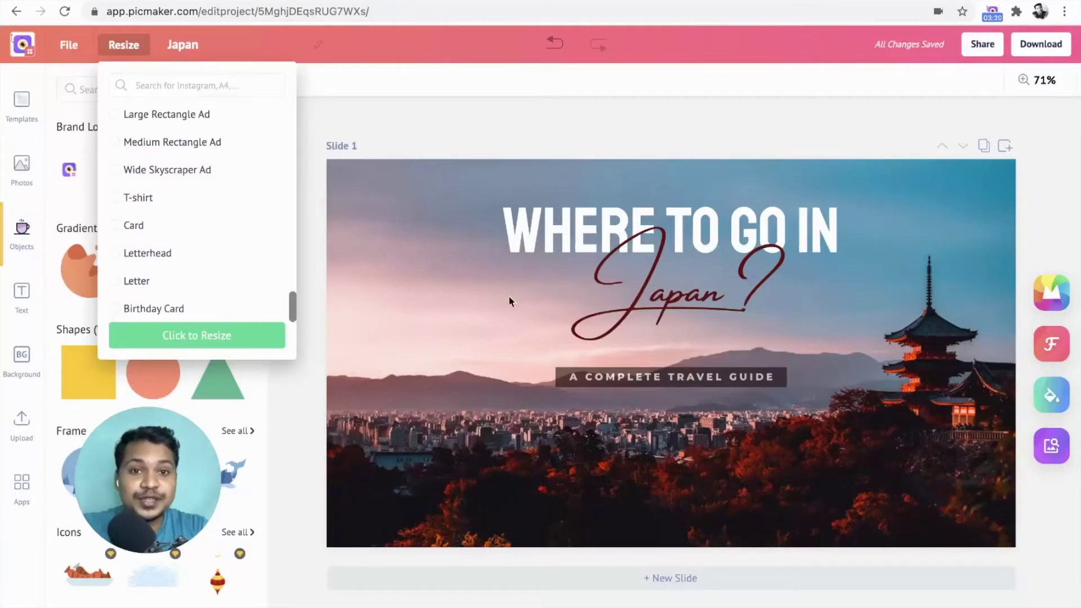
pyautogui.click(215, 81)
pyautogui.write('twitter')
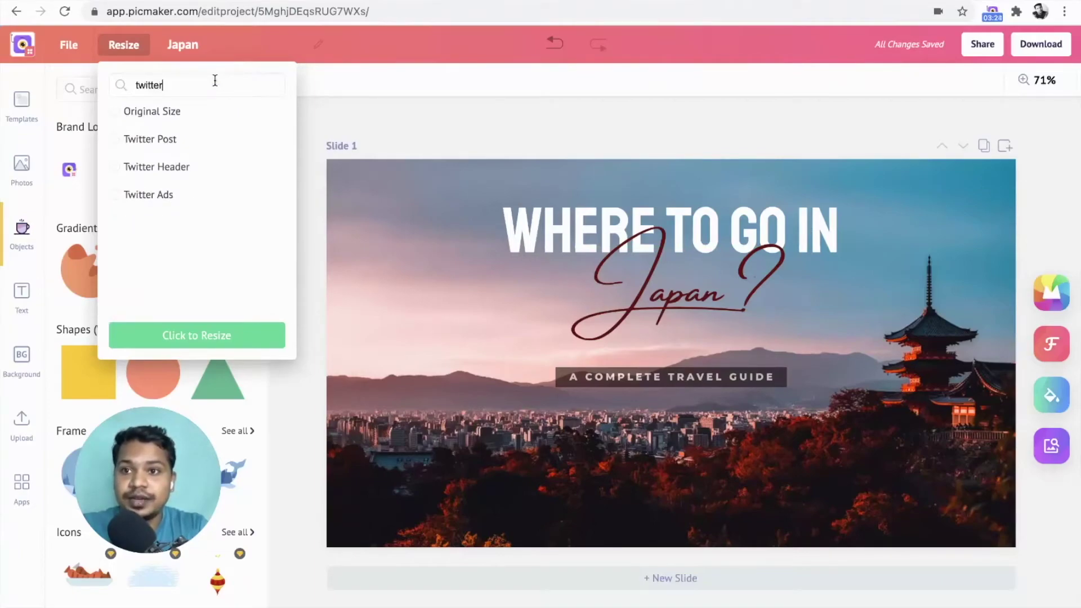
pyautogui.click(151, 140)
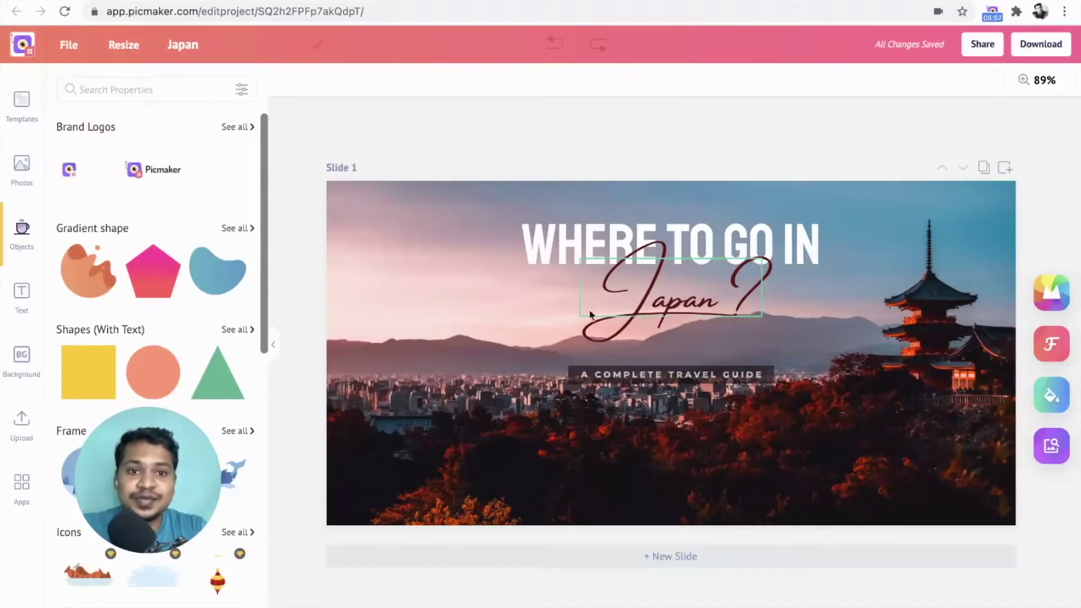
# - Reopen the resize size list and scroll through the available formats
pyautogui.click(130, 52)
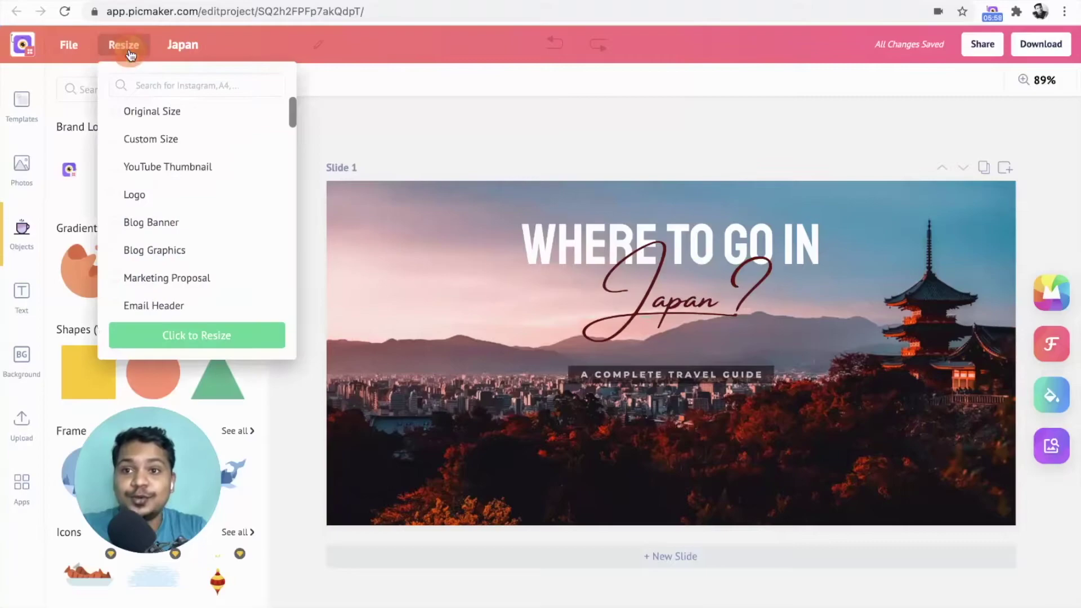
pyautogui.scroll(-5, 169, 194)
pyautogui.scroll(-5, 173, 193)
pyautogui.scroll(-5, 173, 193)
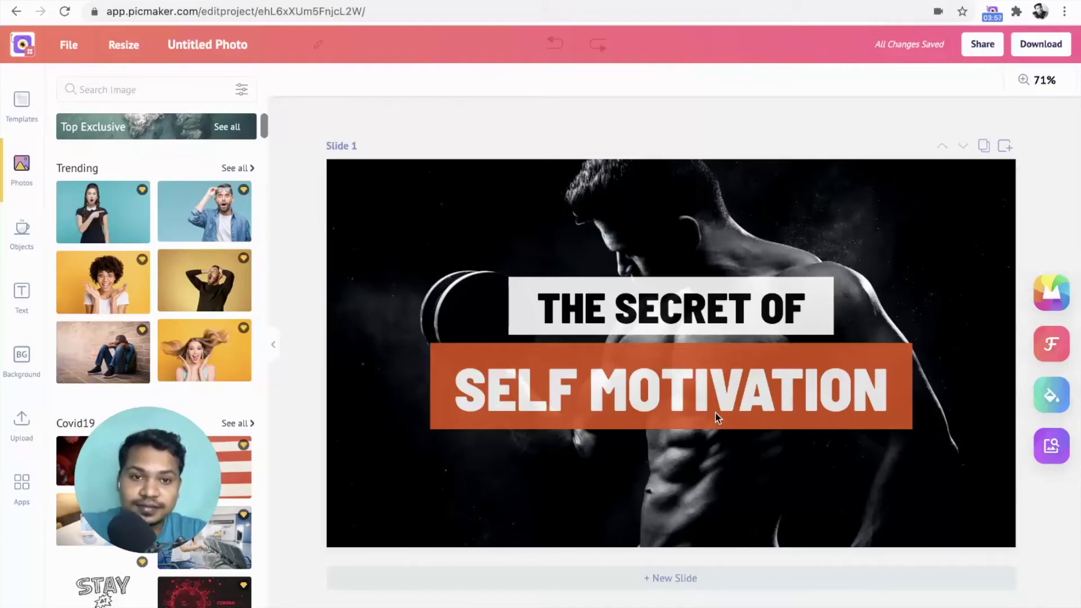
# - Browse the premium stock photo categories and search photos for 'man'
pyautogui.scroll(-1, 203, 286)
pyautogui.scroll(-3, 203, 286)
pyautogui.scroll(-2, 202, 286)
pyautogui.scroll(-3, 202, 286)
pyautogui.scroll(-3, 203, 286)
pyautogui.scroll(-3, 203, 285)
pyautogui.scroll(-2, 203, 286)
pyautogui.scroll(-2, 203, 286)
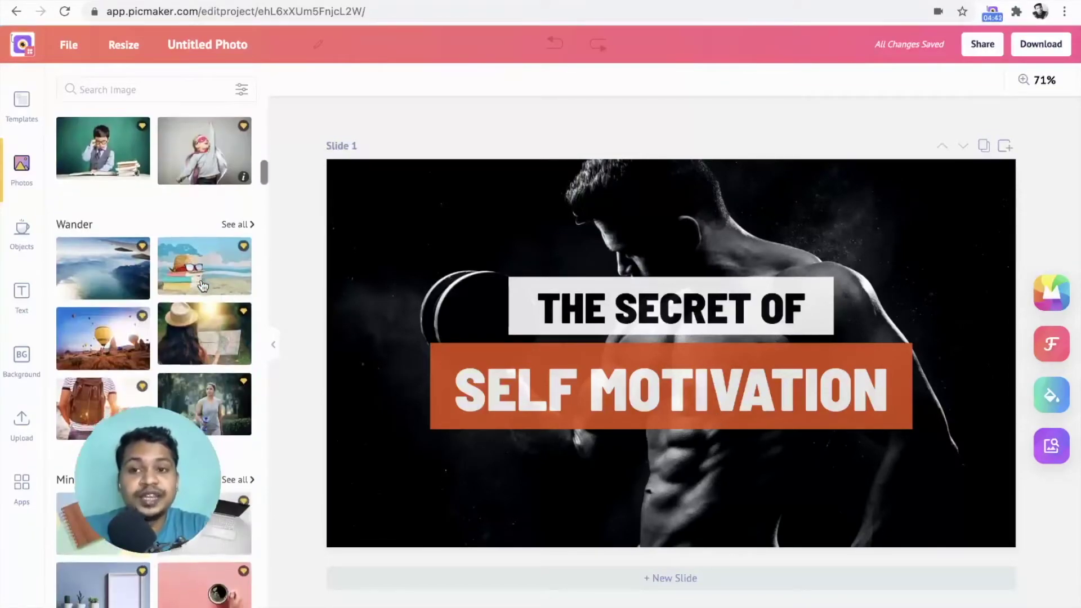
pyautogui.scroll(-3, 203, 286)
pyautogui.scroll(-3, 202, 286)
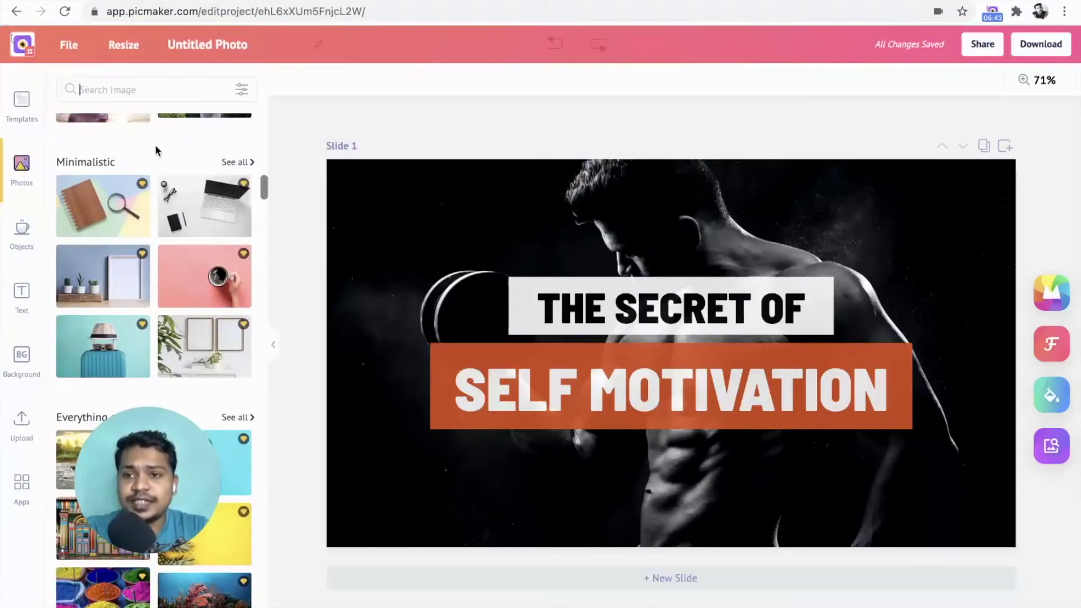
pyautogui.moveTo(204, 276)
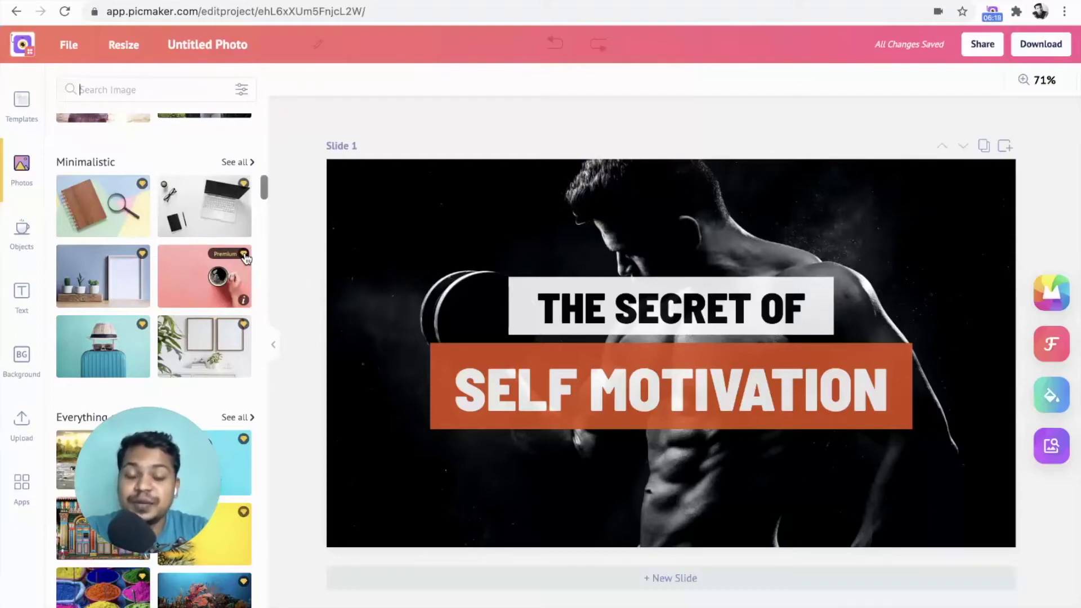
pyautogui.scroll(-1, 246, 257)
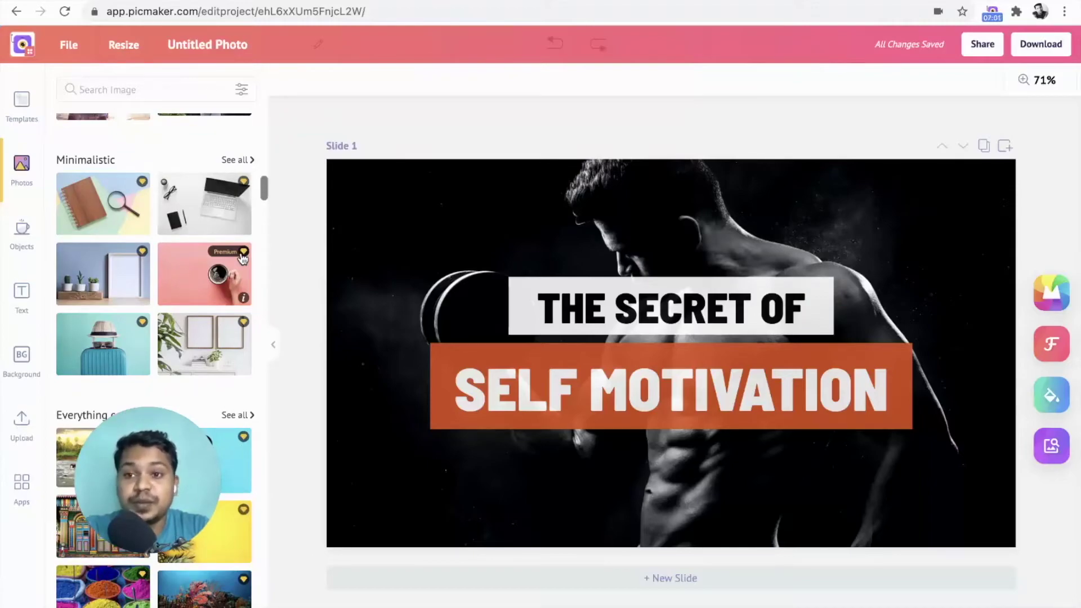
pyautogui.write('man')
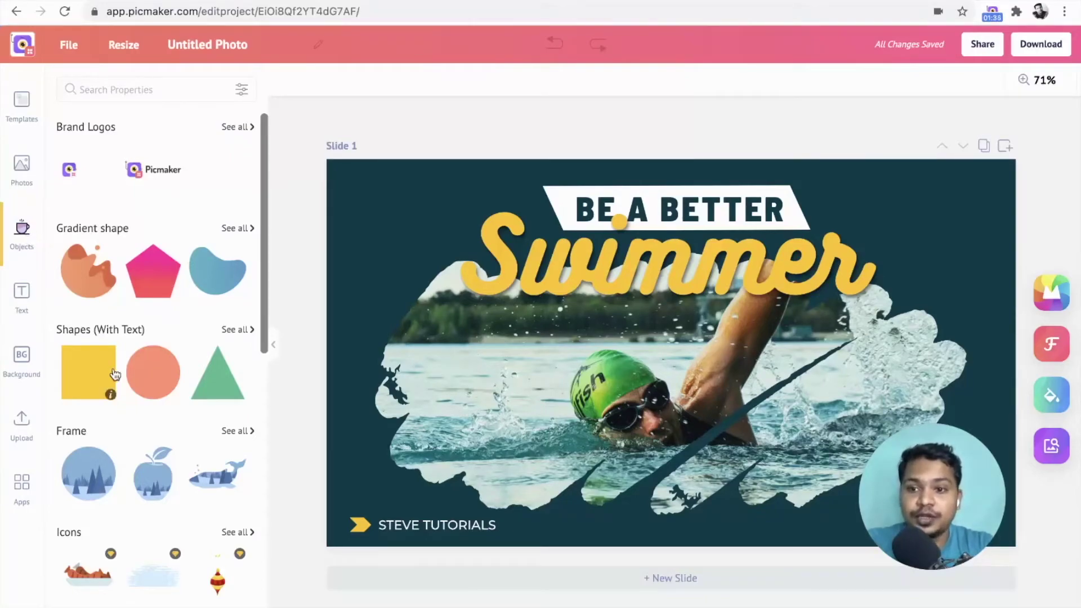
# - Show all premium icons and search them for 'social media'
pyautogui.scroll(-5, 115, 374)
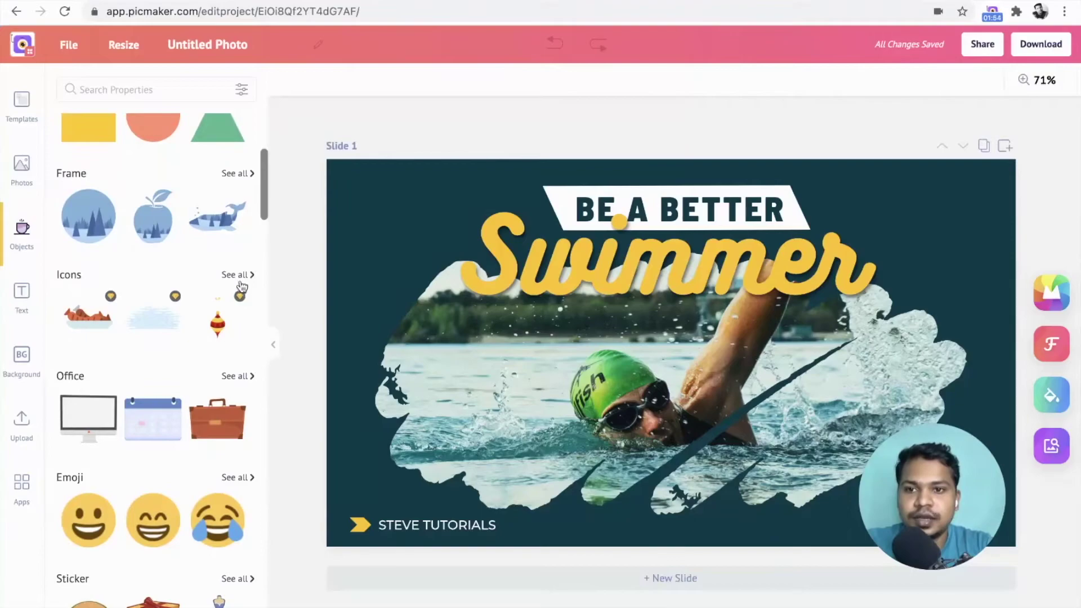
pyautogui.click(236, 276)
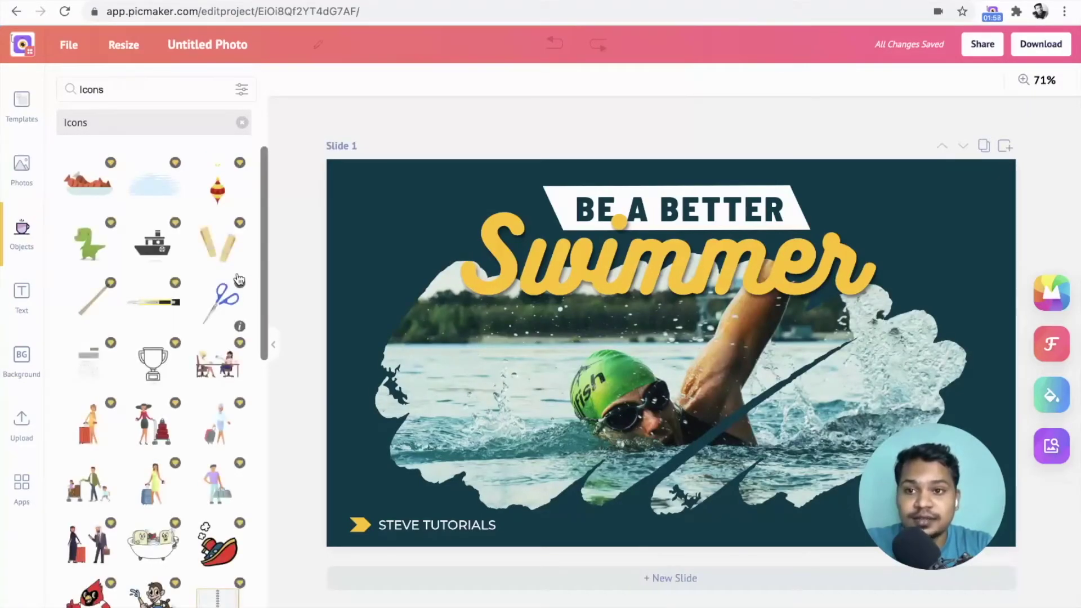
pyautogui.click(115, 90)
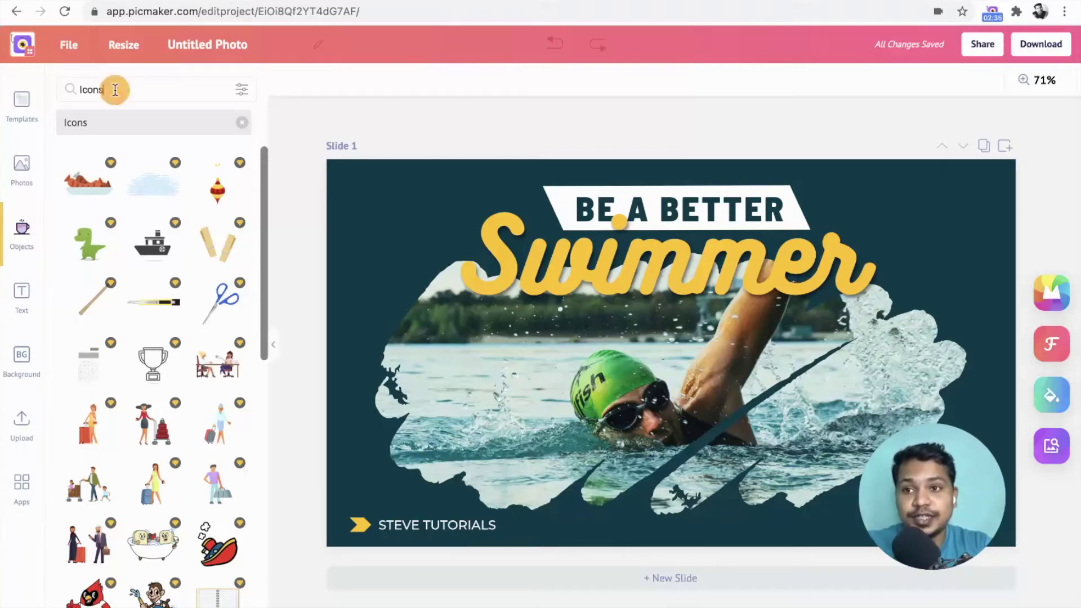
pyautogui.hotkey('ctrl', 'a')
pyautogui.press('BackSpace')
pyautogui.write('soc')
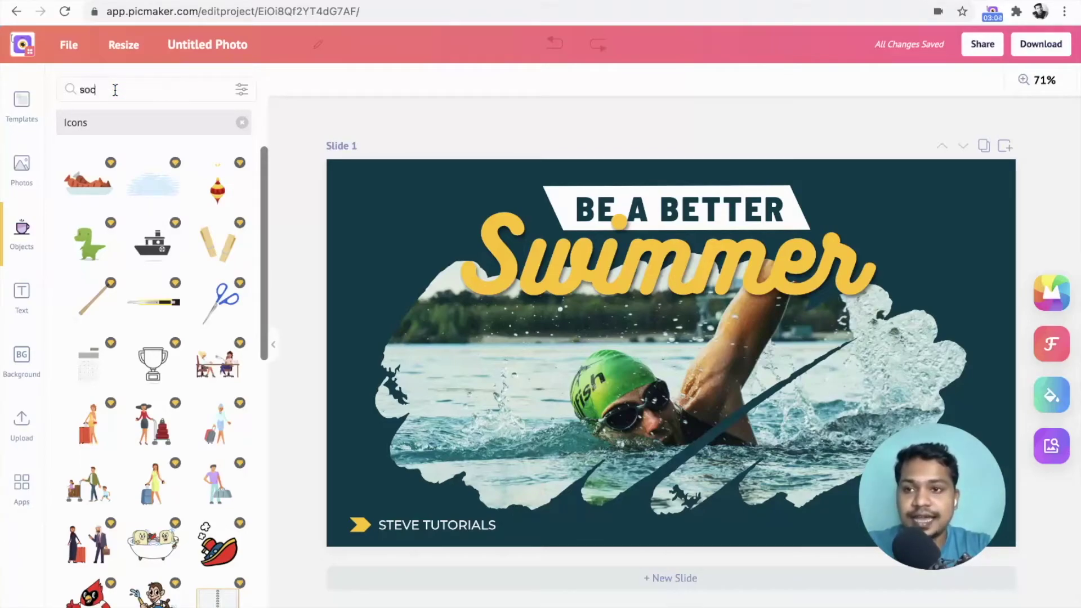
pyautogui.write('ial media')
pyautogui.press('Return')
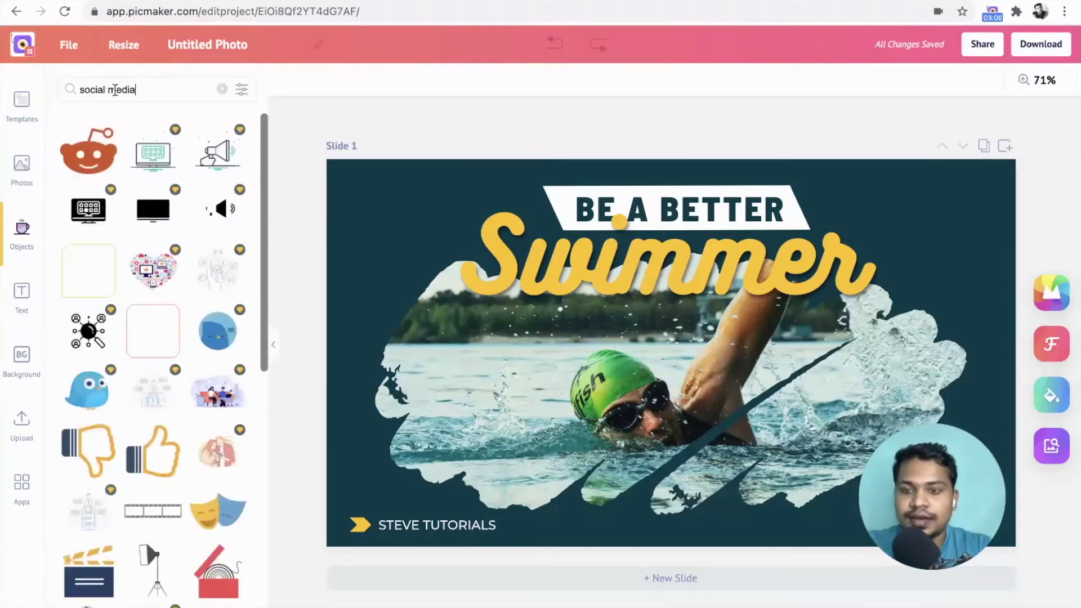
# - Add the Vimeo icon to the swimmer slide and move it toward the top-left
pyautogui.scroll(-2, 130, 276)
pyautogui.scroll(-8, 130, 275)
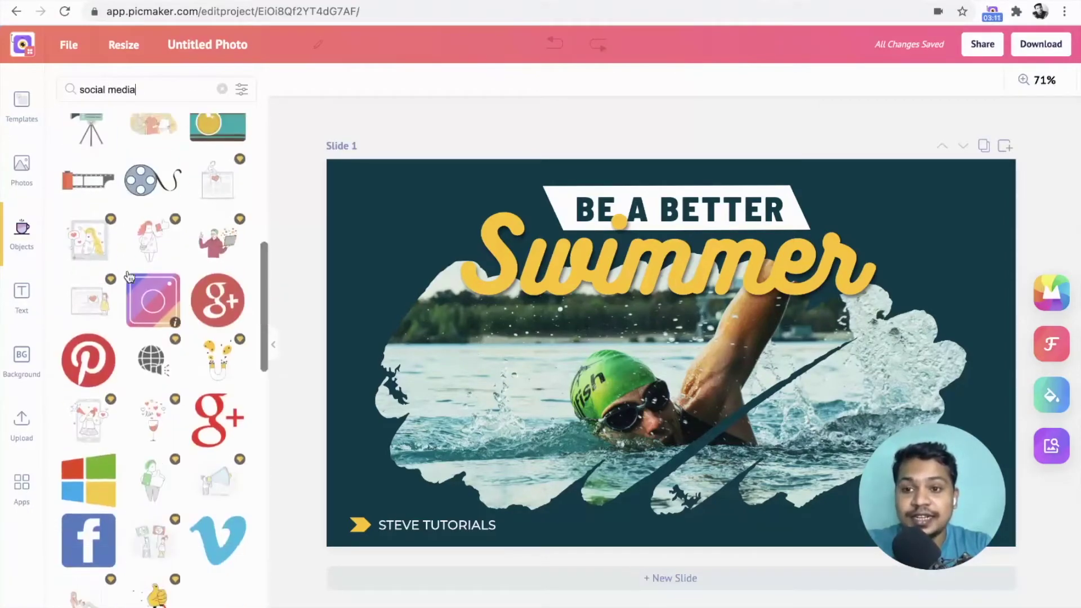
pyautogui.scroll(-4, 129, 275)
pyautogui.scroll(-1, 129, 276)
pyautogui.scroll(-2, 130, 276)
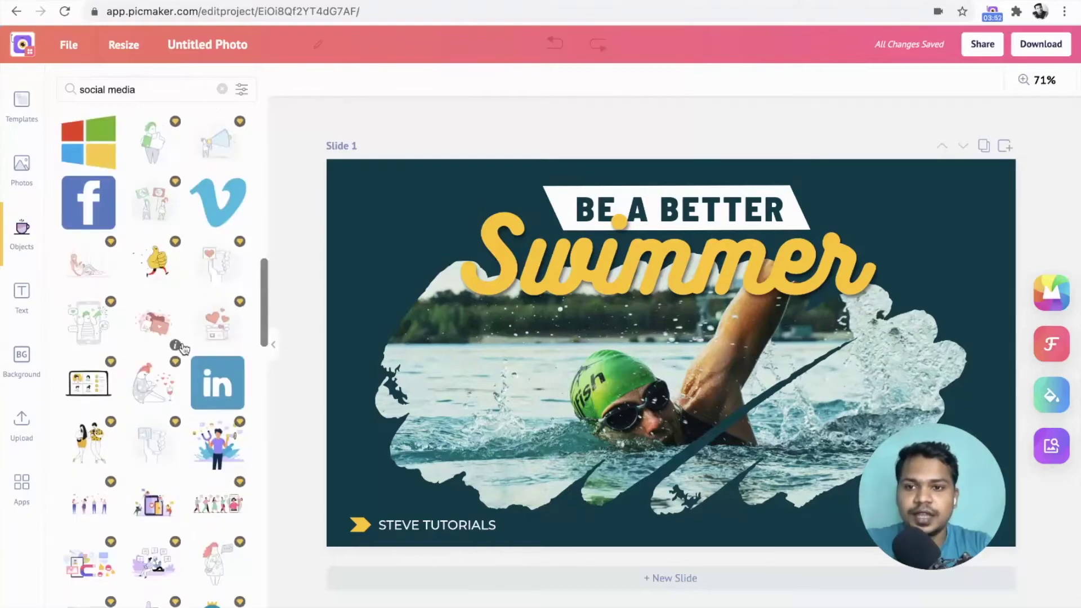
pyautogui.click(210, 219)
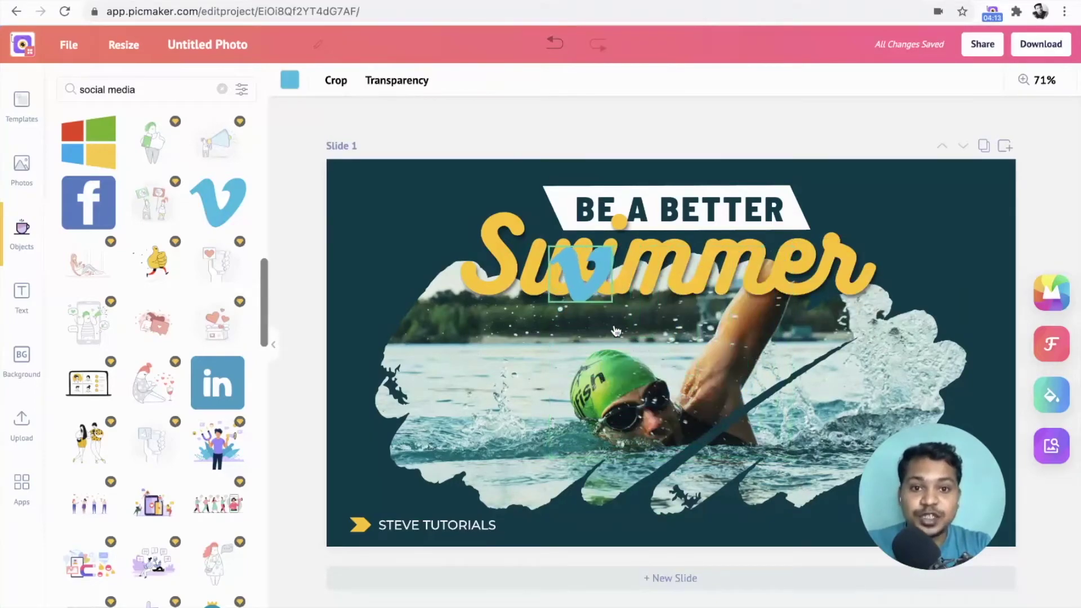
pyautogui.click(591, 304)
pyautogui.moveTo(591, 304)
pyautogui.mouseDown()
pyautogui.moveTo(420, 195)
pyautogui.moveTo(380, 197)
pyautogui.mouseUp()
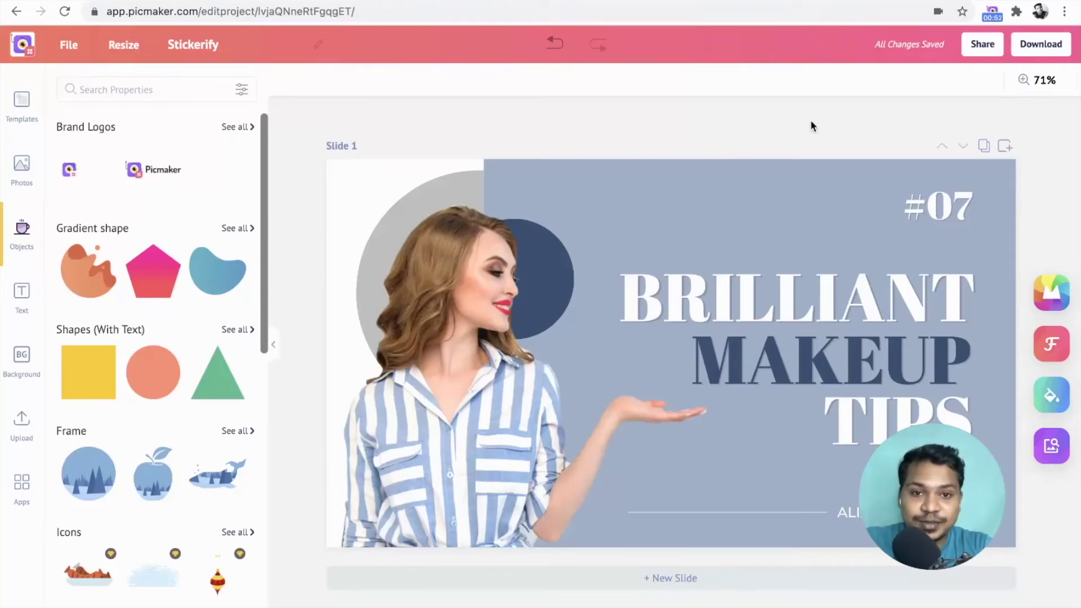
# - Apply Stickerify to the woman photo with stroke size 7 and a pale cyan outline
pyautogui.click(518, 243)
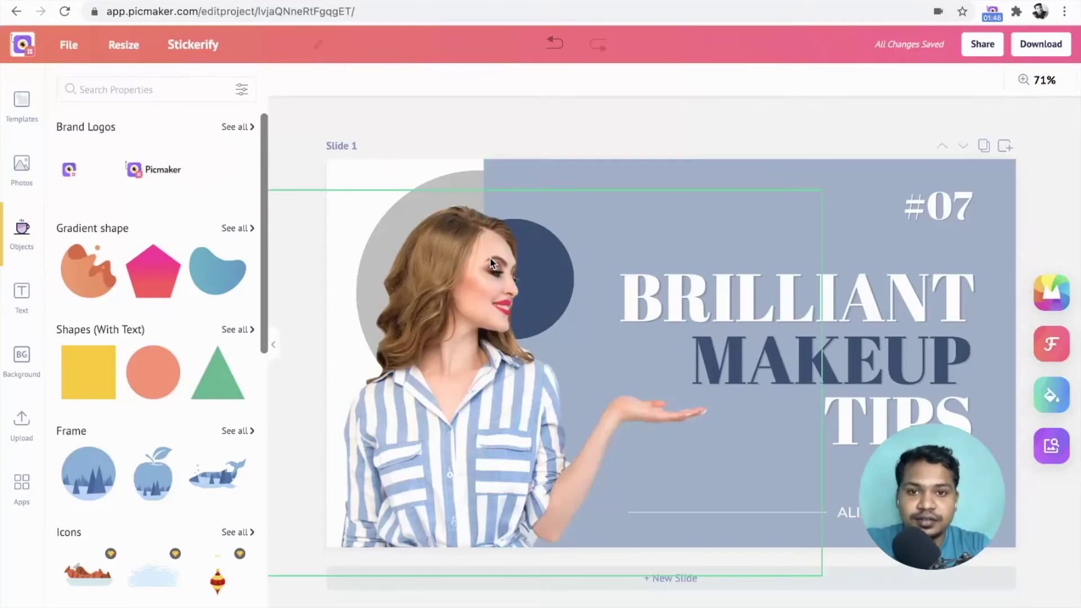
pyautogui.click(452, 280)
pyautogui.click(585, 82)
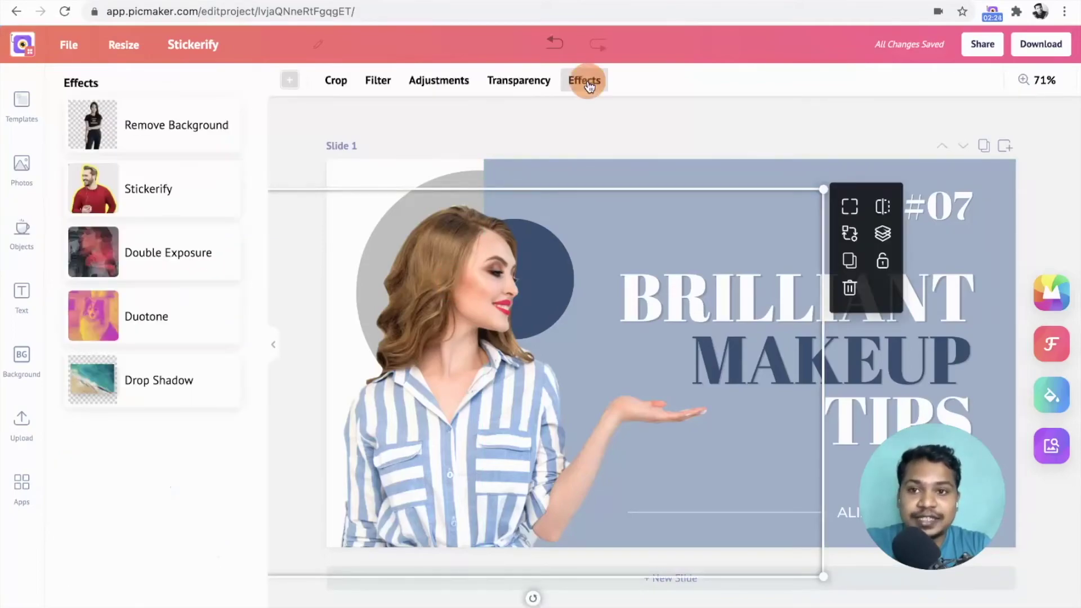
pyautogui.click(180, 208)
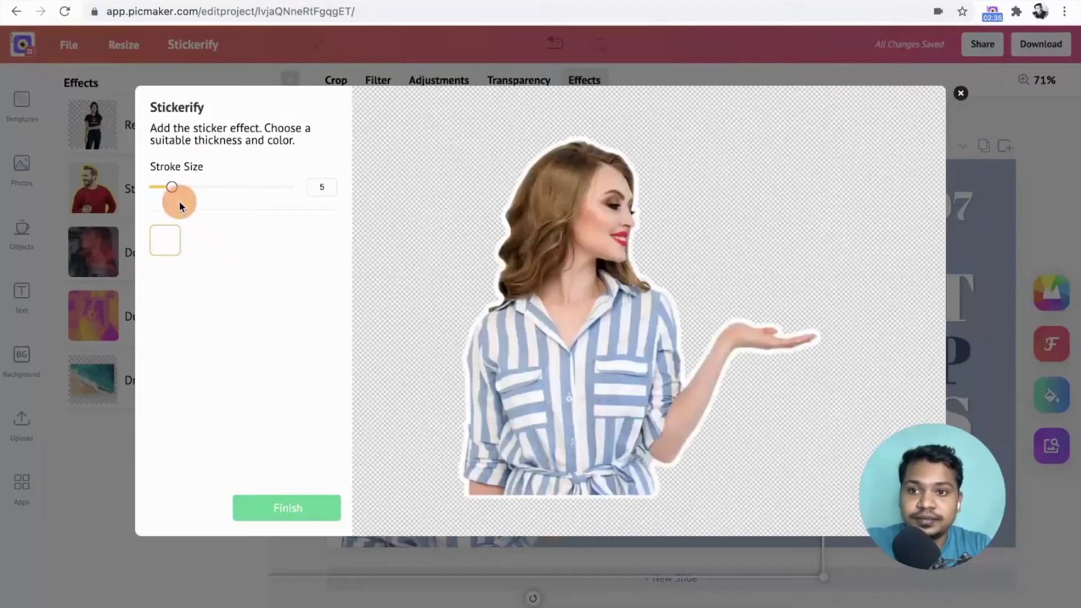
pyautogui.moveTo(173, 194); pyautogui.dragTo(183, 195)
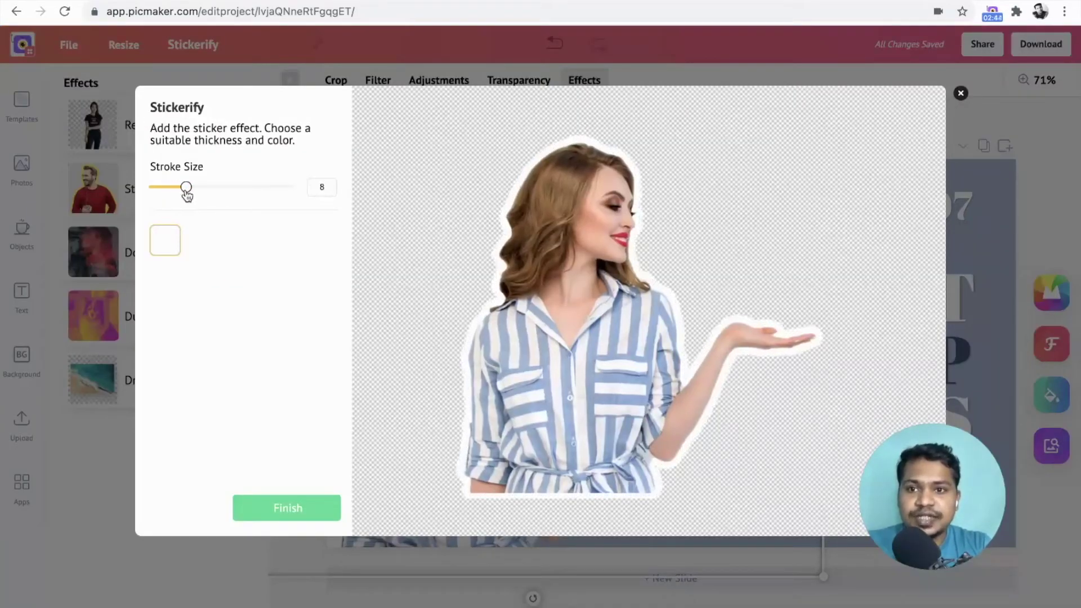
pyautogui.click(176, 243)
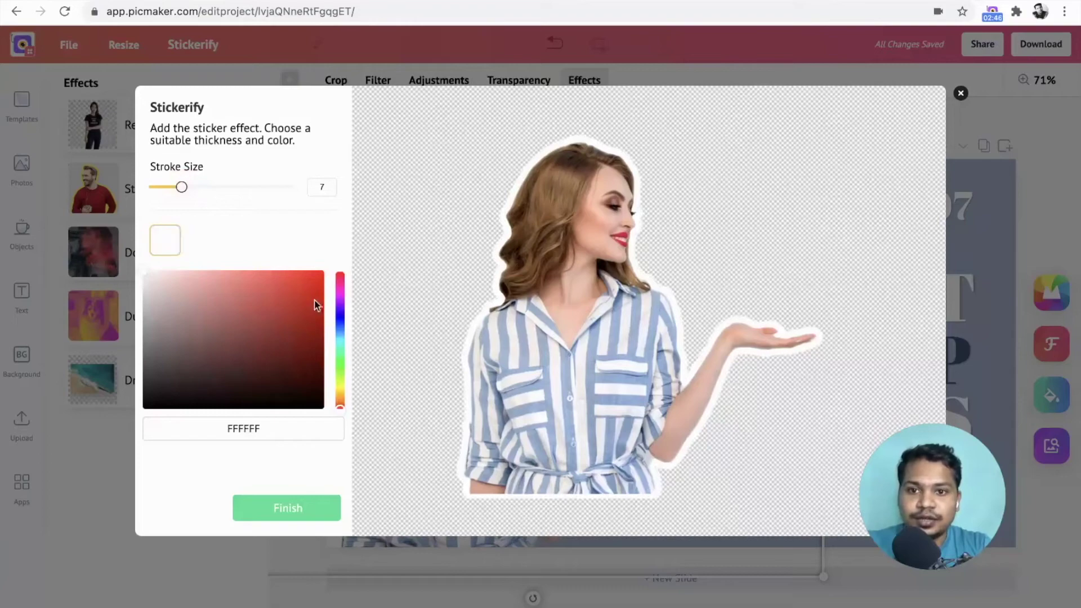
pyautogui.click(340, 337)
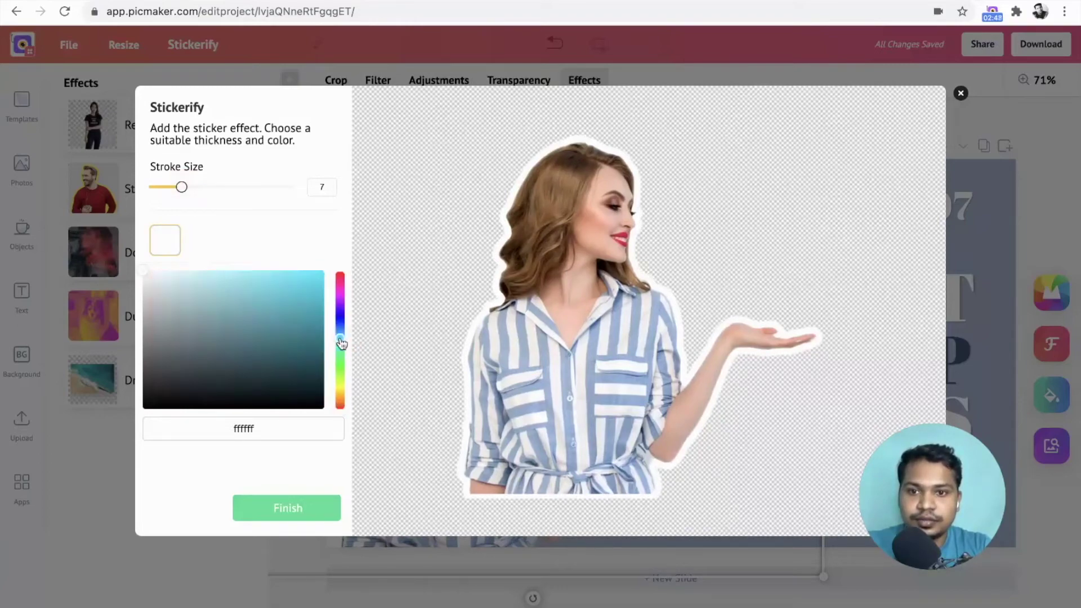
pyautogui.moveTo(273, 282); pyautogui.dragTo(240, 284)
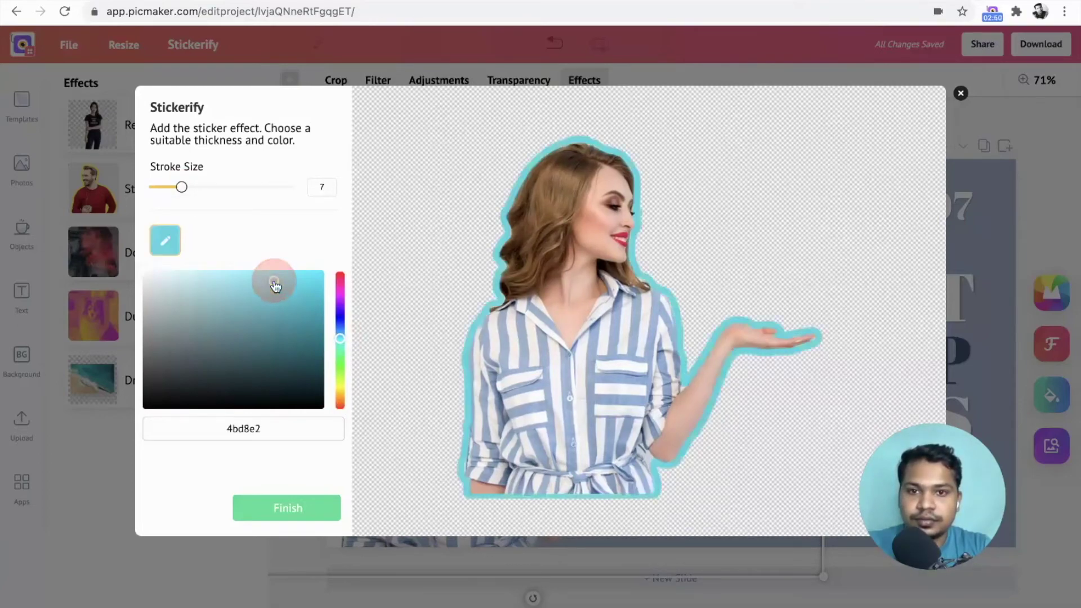
pyautogui.click(232, 276)
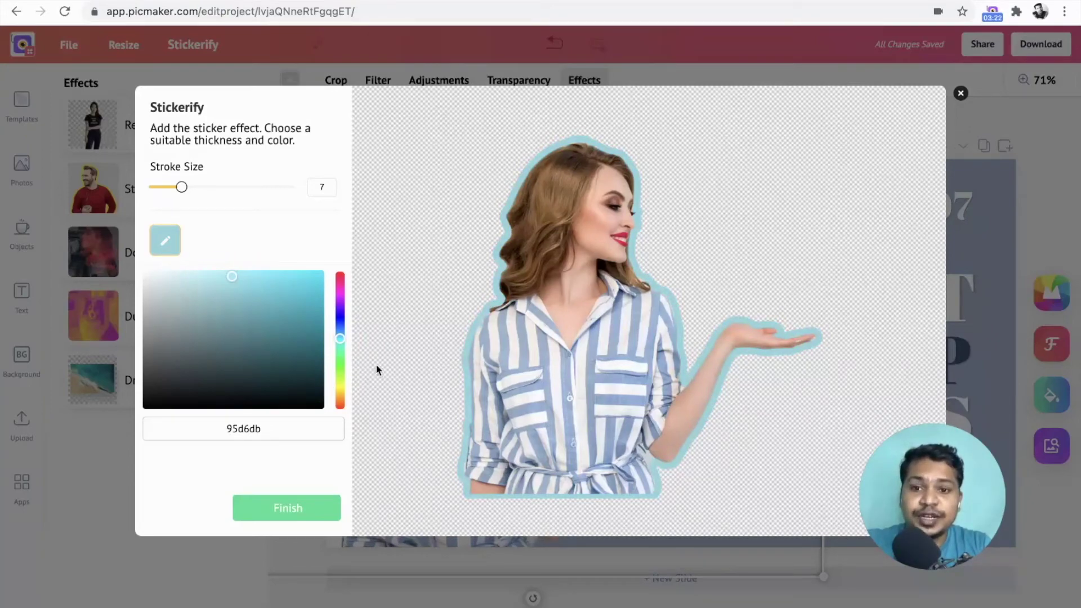
pyautogui.click(296, 504)
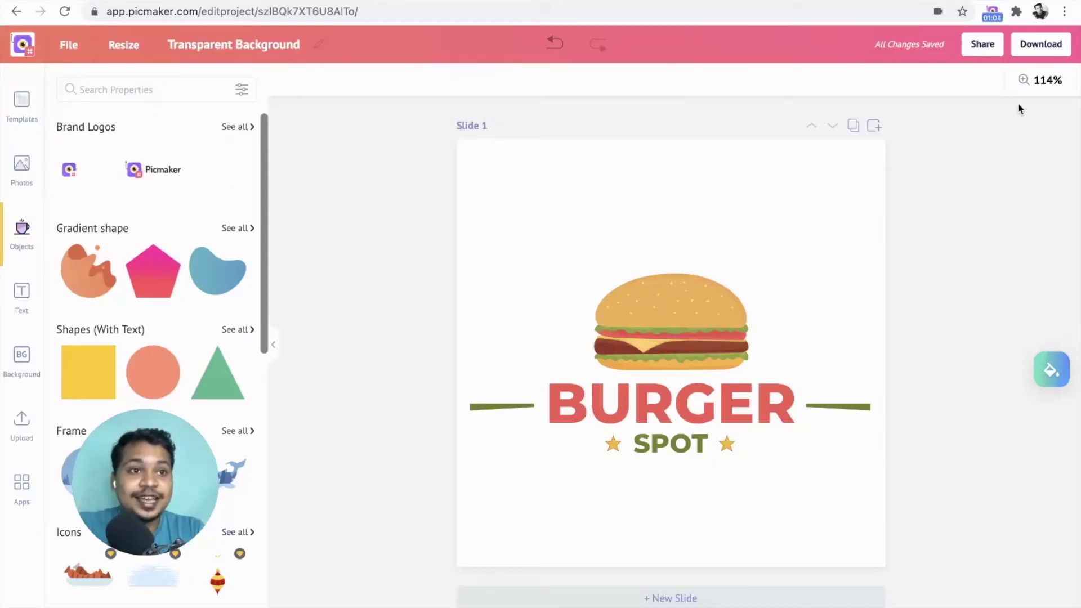
# - Download the Burger Spot logo as a transparent-background PNG
pyautogui.click(1036, 45)
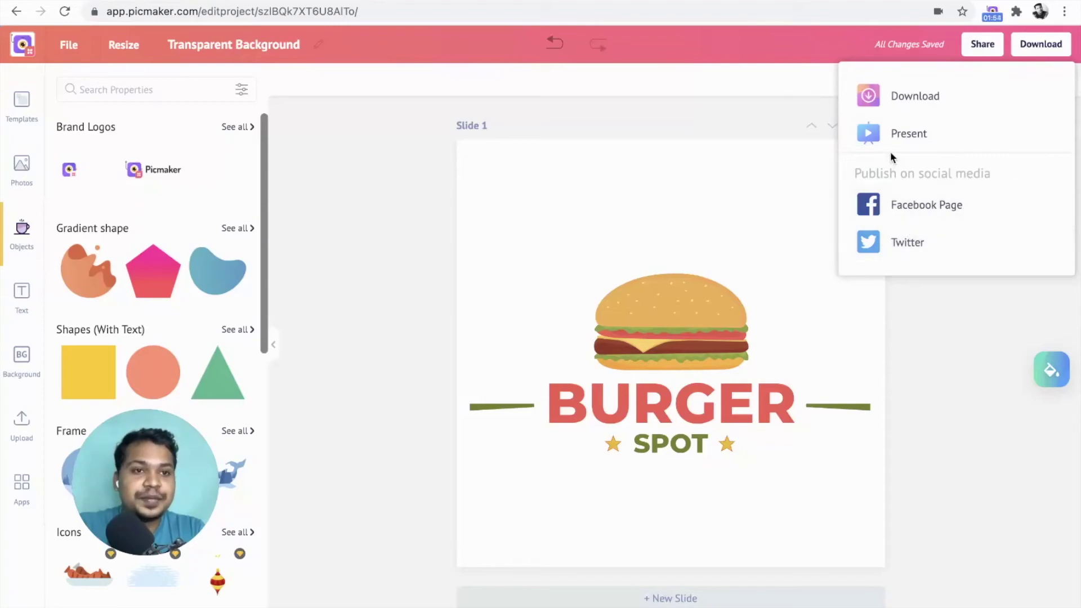
pyautogui.click(906, 94)
pyautogui.click(898, 215)
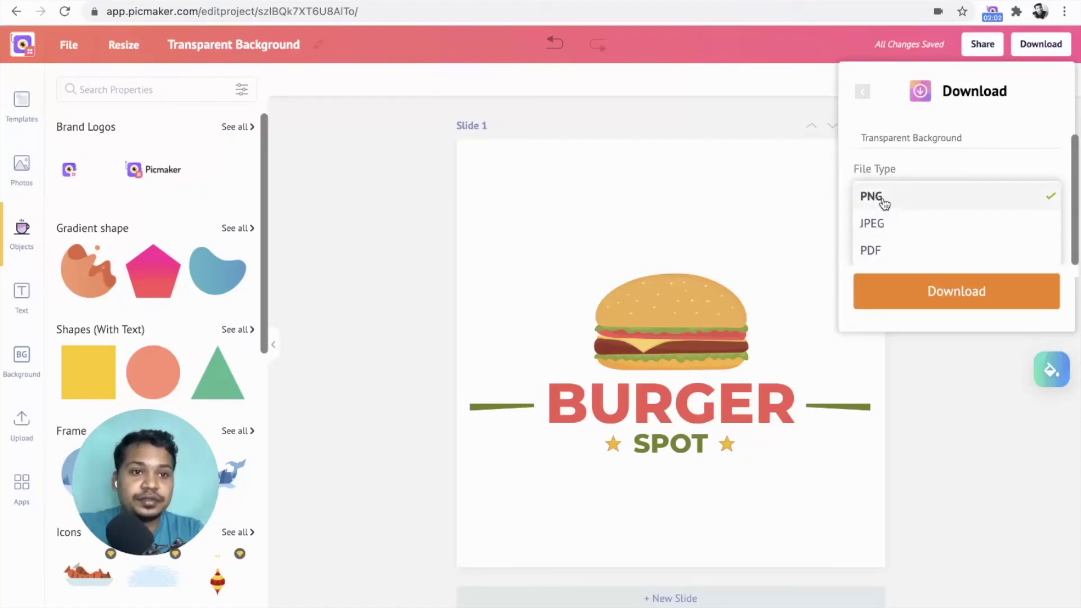
pyautogui.click(883, 198)
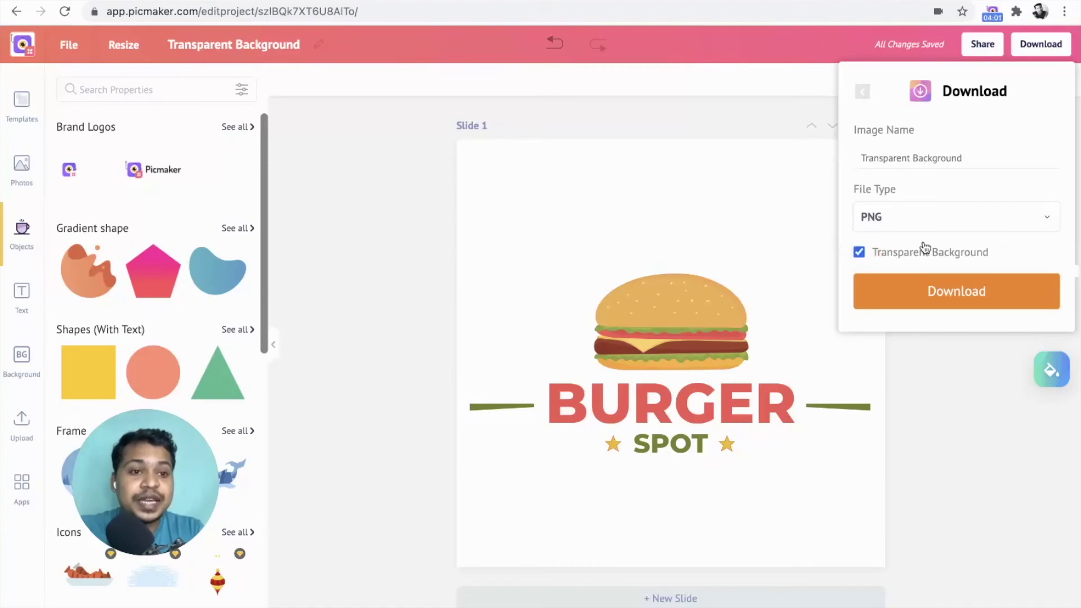
pyautogui.click(925, 289)
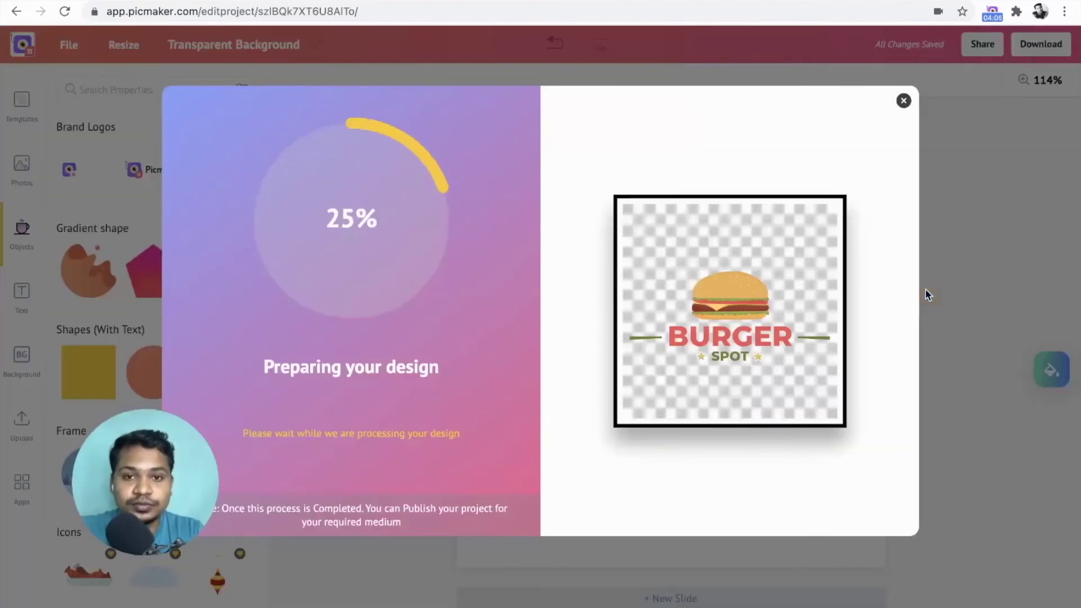